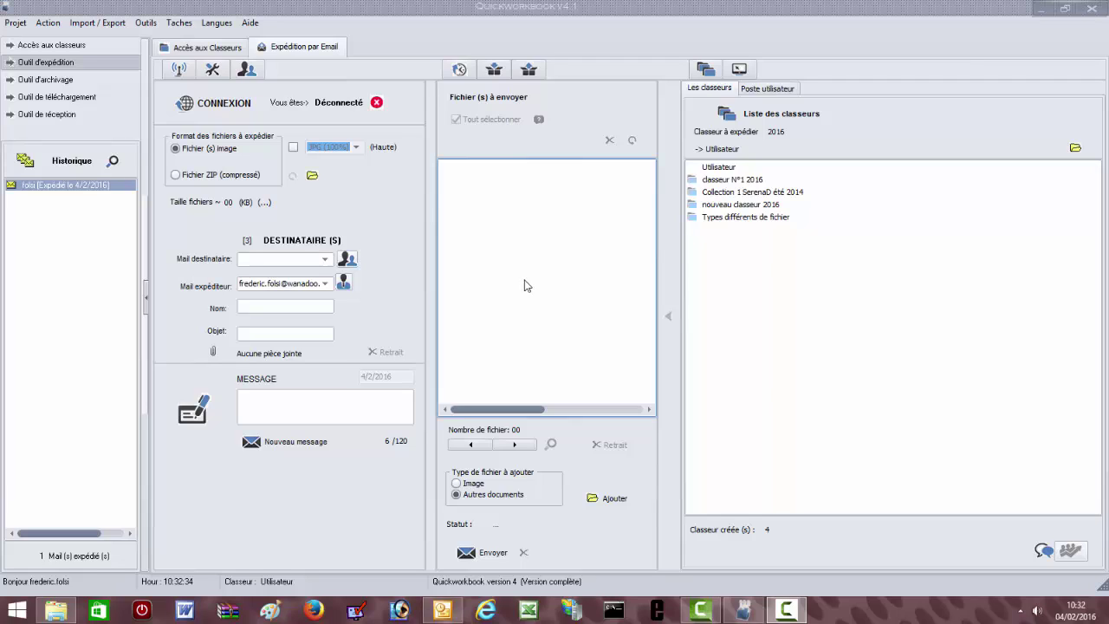
Reload the previously sent mail from the history and change its subject to "expédition"
left_click(27, 266)
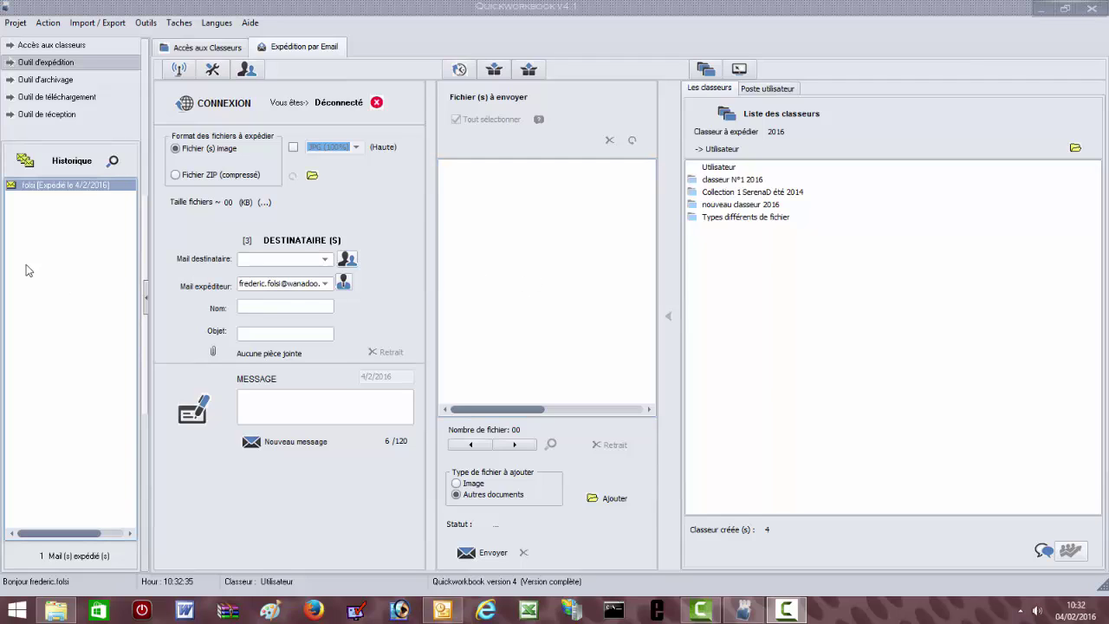
double_click(58, 187)
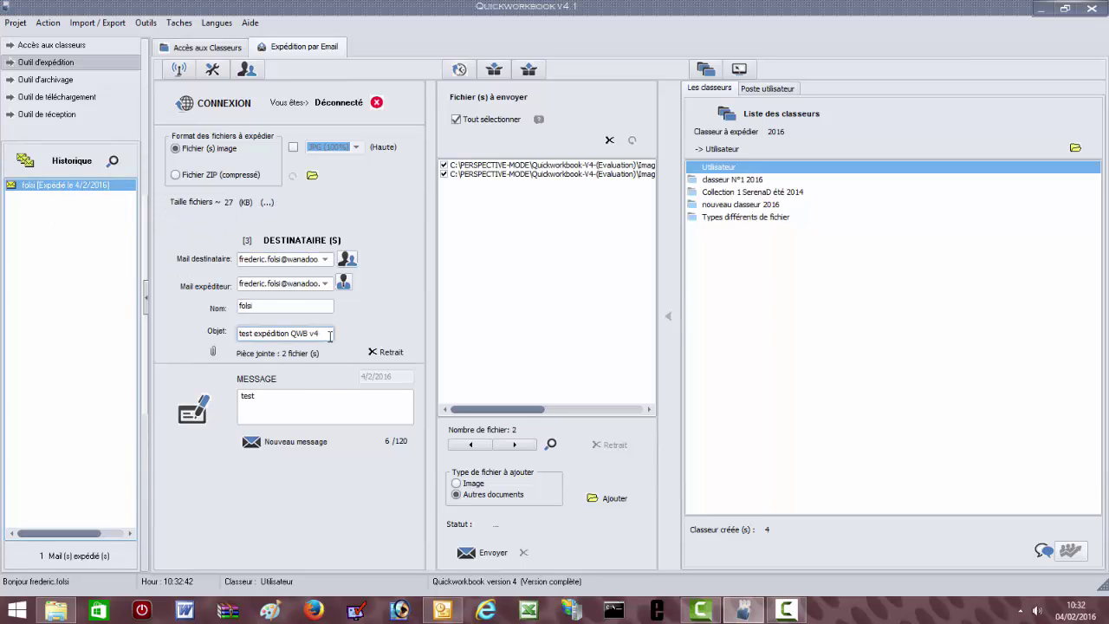
left_click_drag(320, 334, 188, 336)
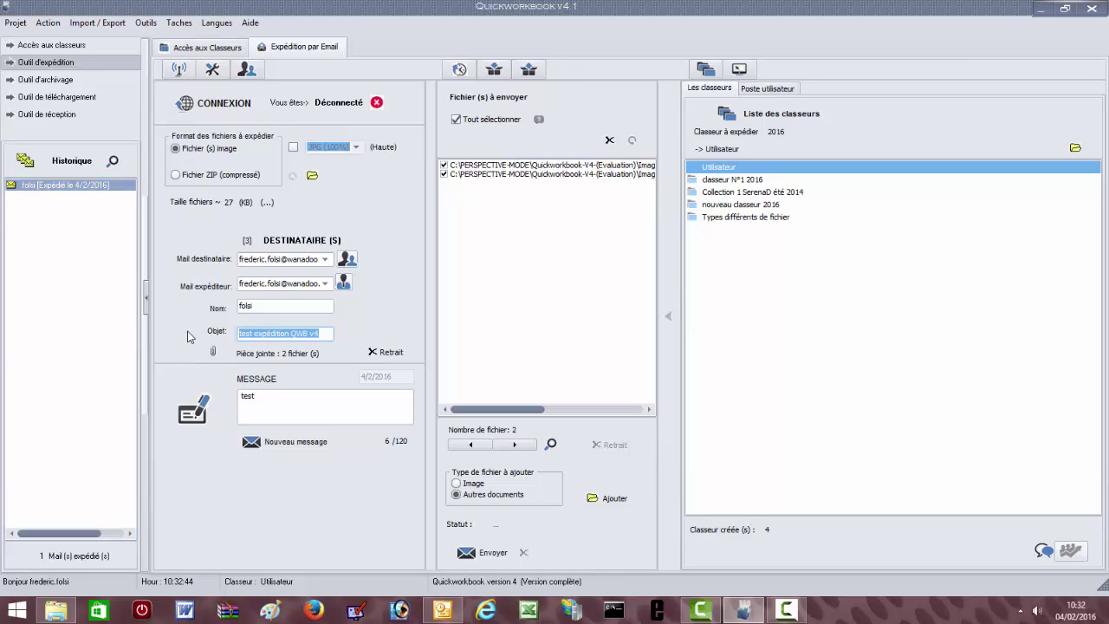
type("expédition")
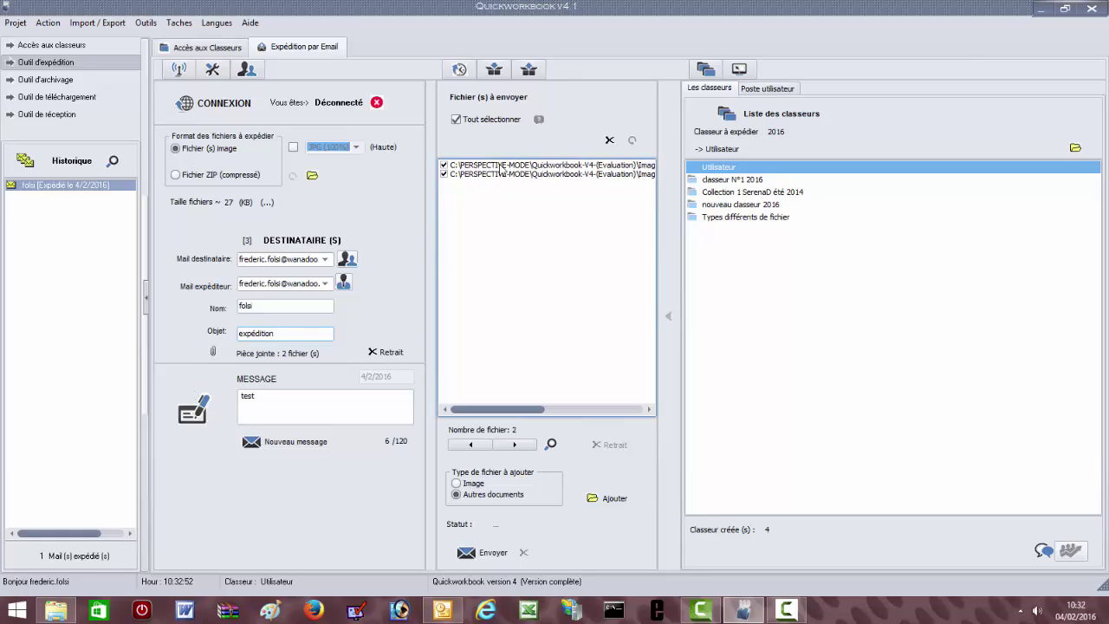
Check the full paths of the two attached files, Nouvelle_Feuille_Excel.xls and Présentation_PowerPoint.ppt
left_click_drag(494, 417, 620, 422)
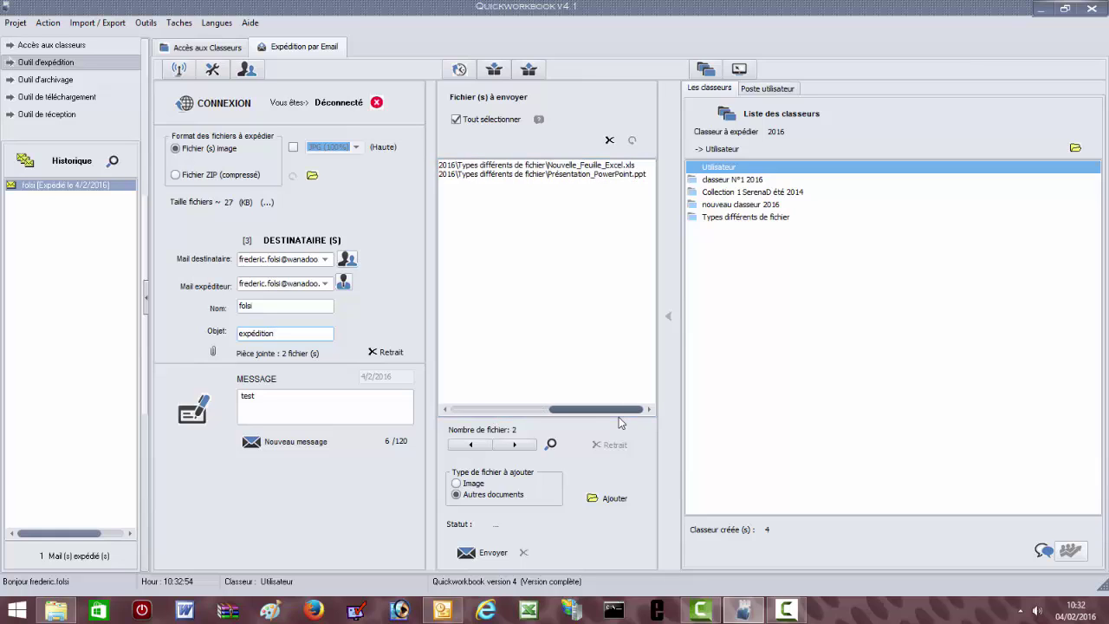
left_click(622, 165)
left_click(632, 175)
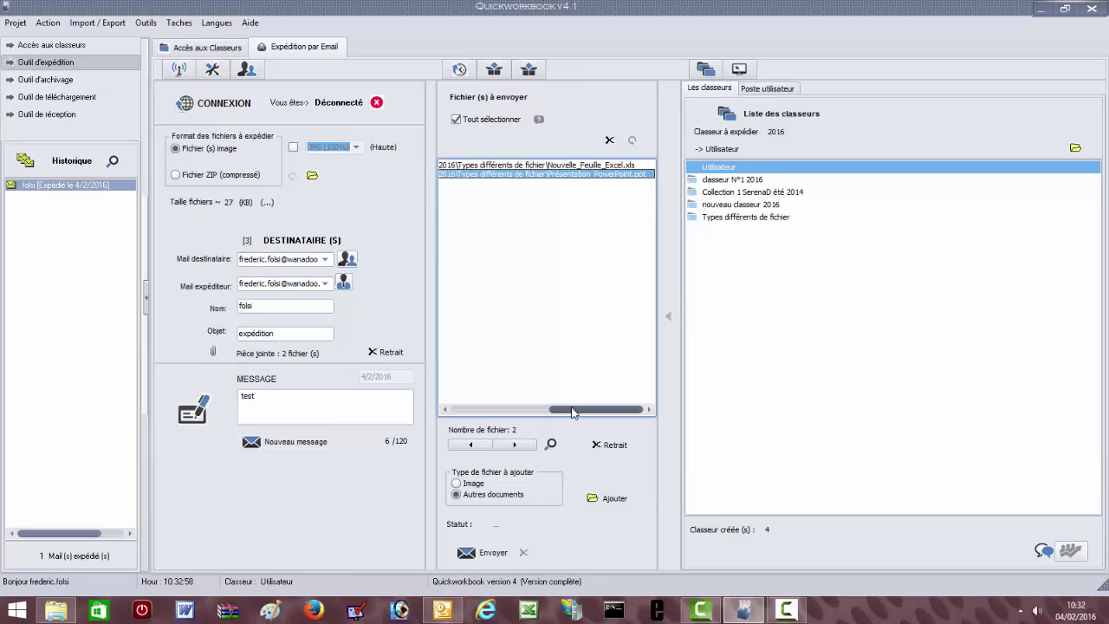
left_click_drag(572, 409, 421, 410)
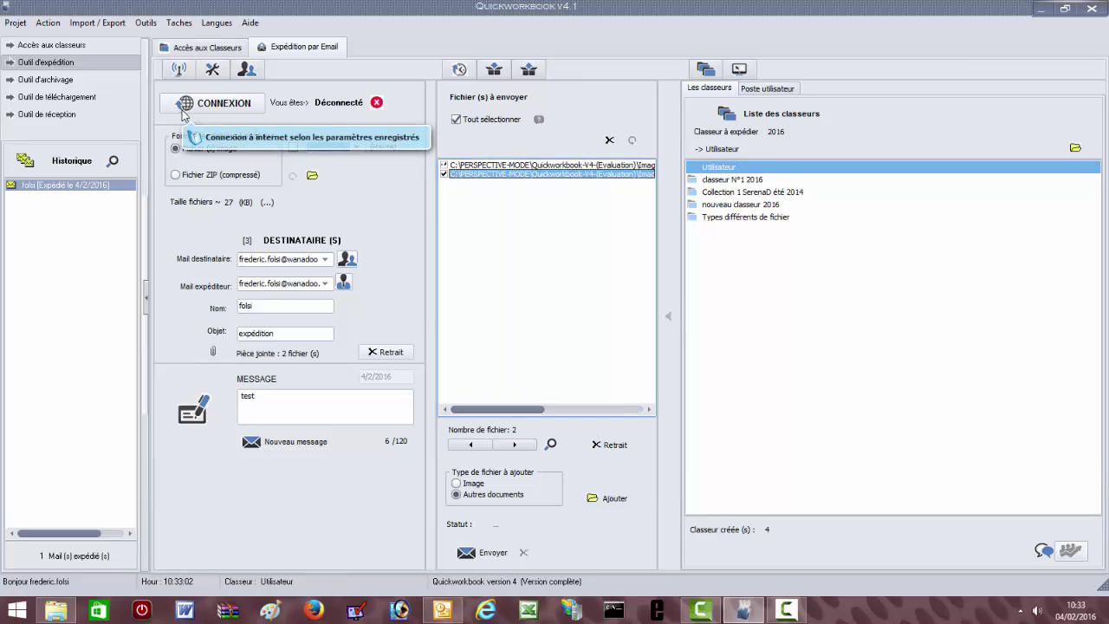
Review the general program parameters, including the maximum attachment volume per mailing, without changing them
left_click(145, 22)
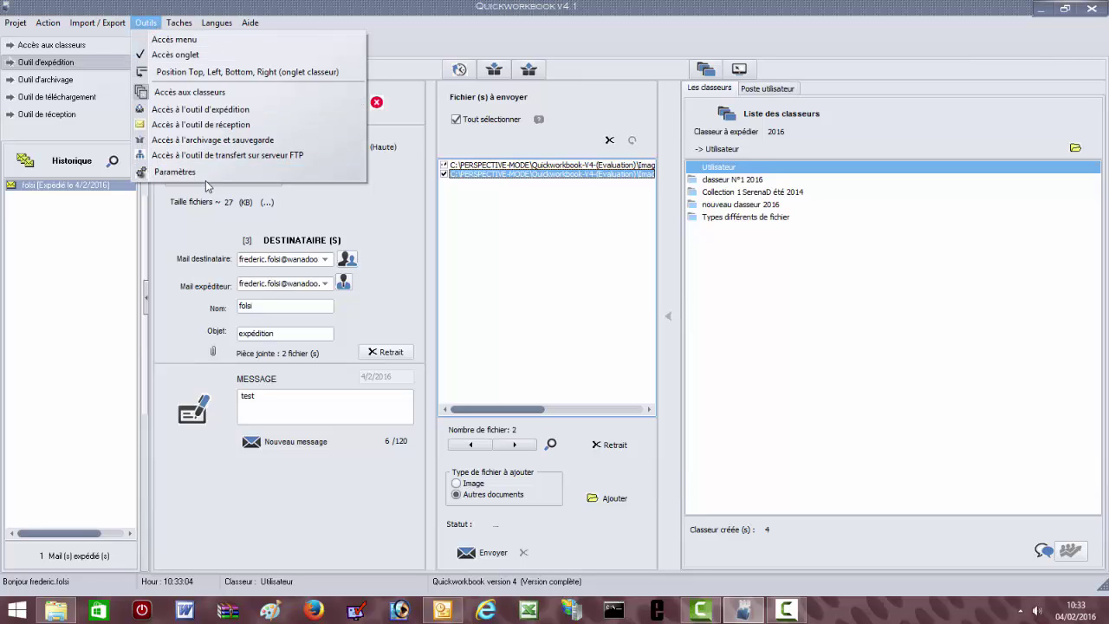
left_click(208, 172)
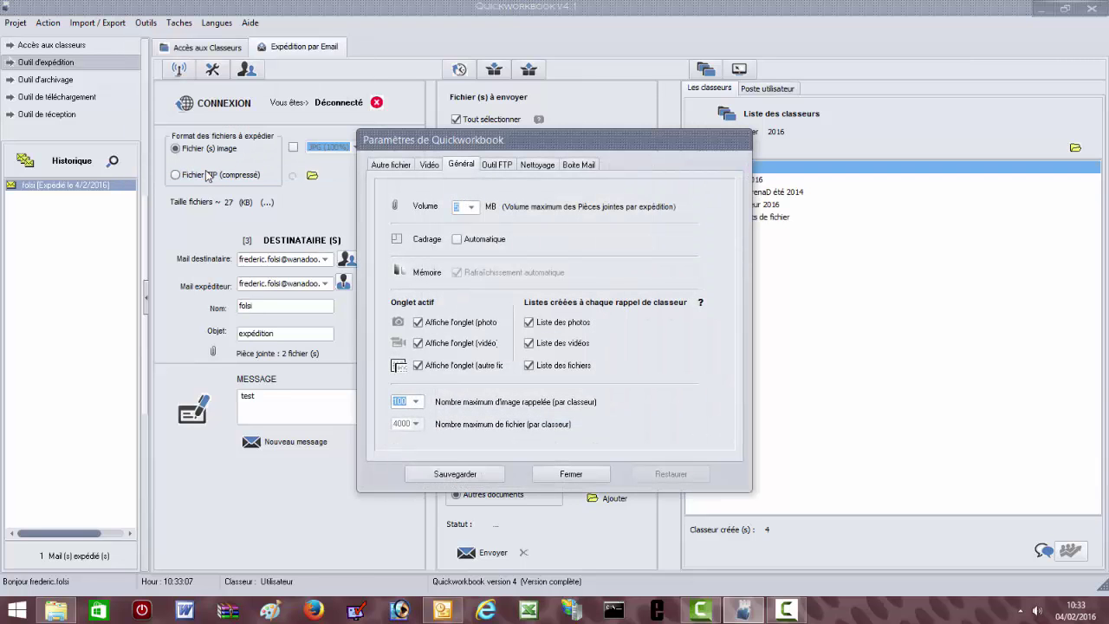
left_click(571, 475)
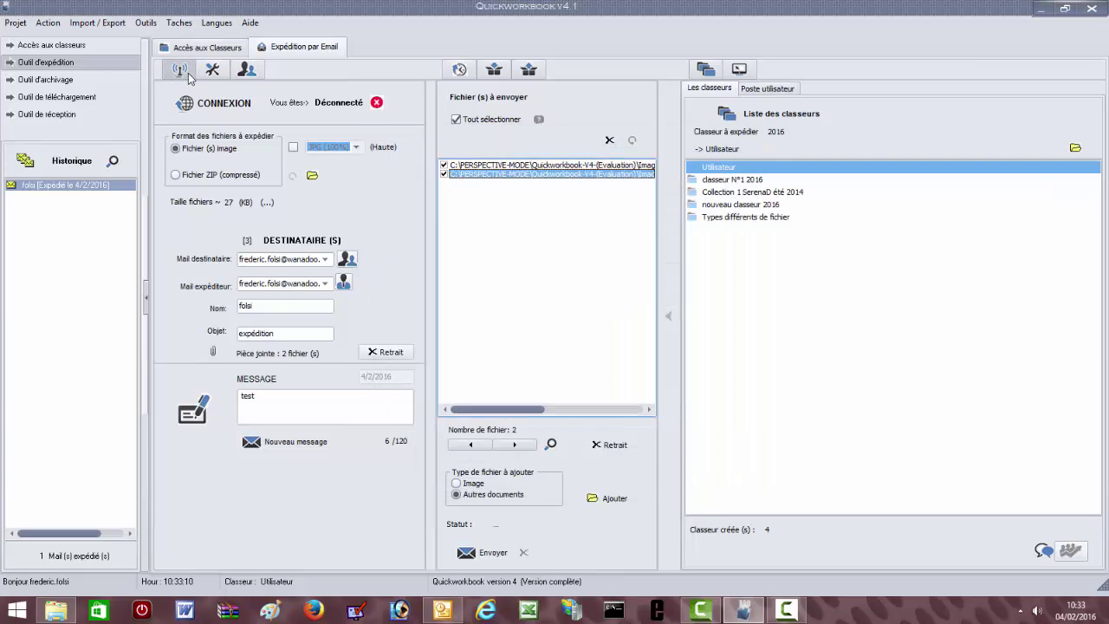
Check the saved user name and password fields in the connection parameters and connect with the Orange (port 587) provider
left_click(186, 75)
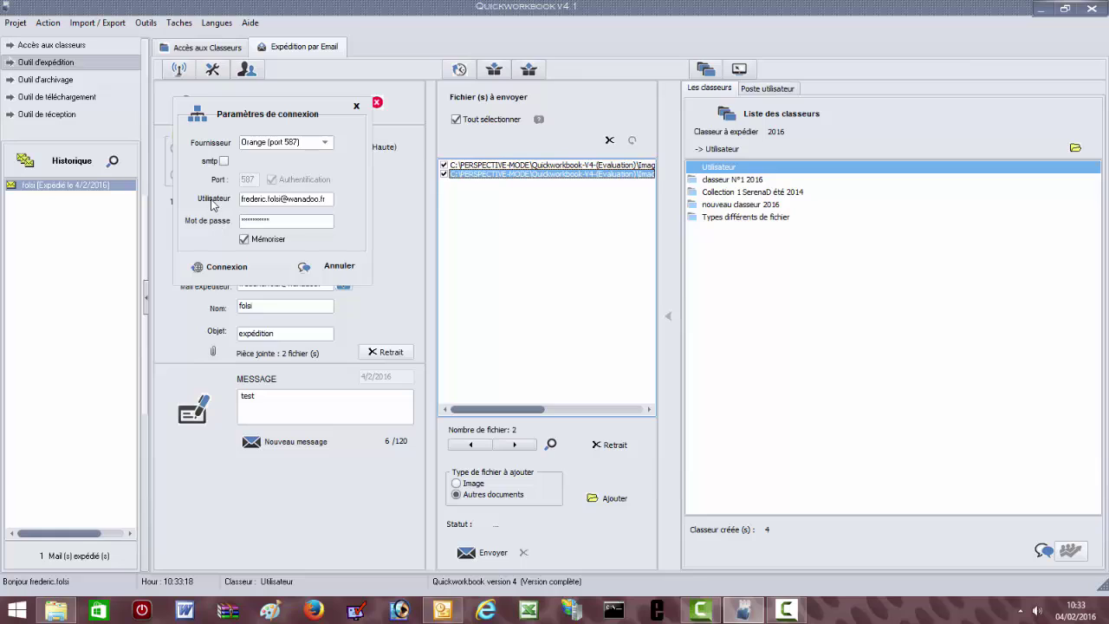
left_click_drag(332, 200, 206, 196)
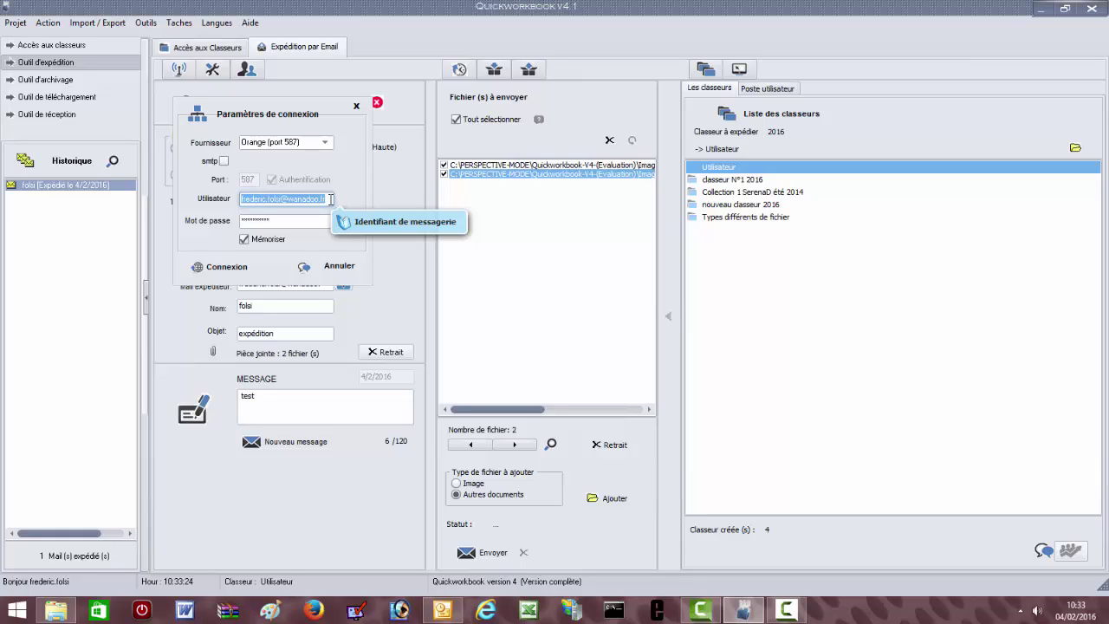
left_click(285, 221)
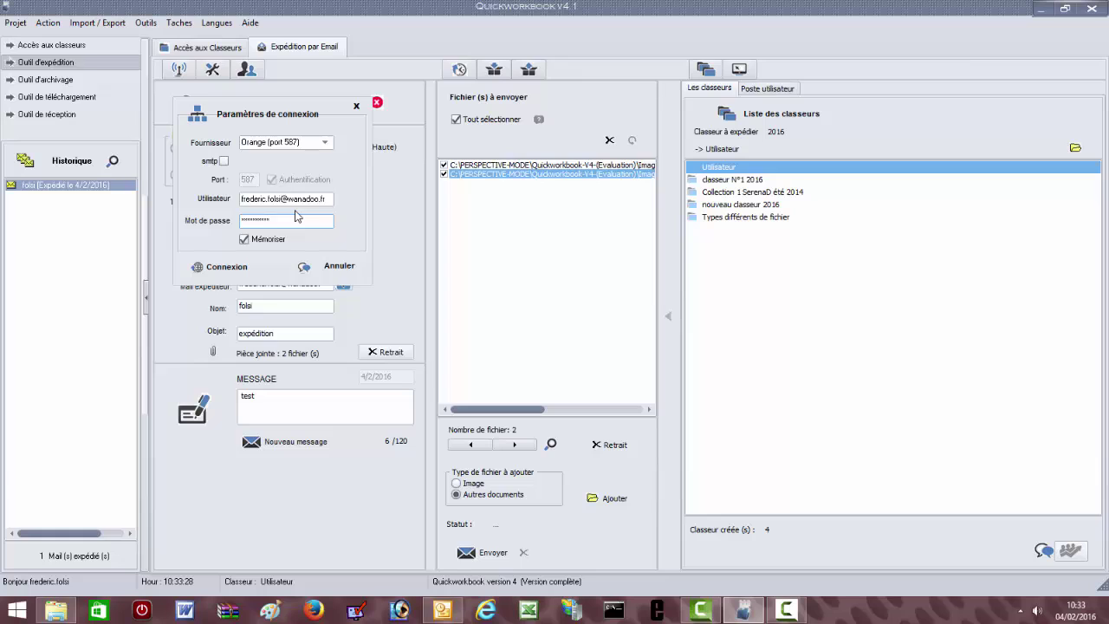
left_click(241, 272)
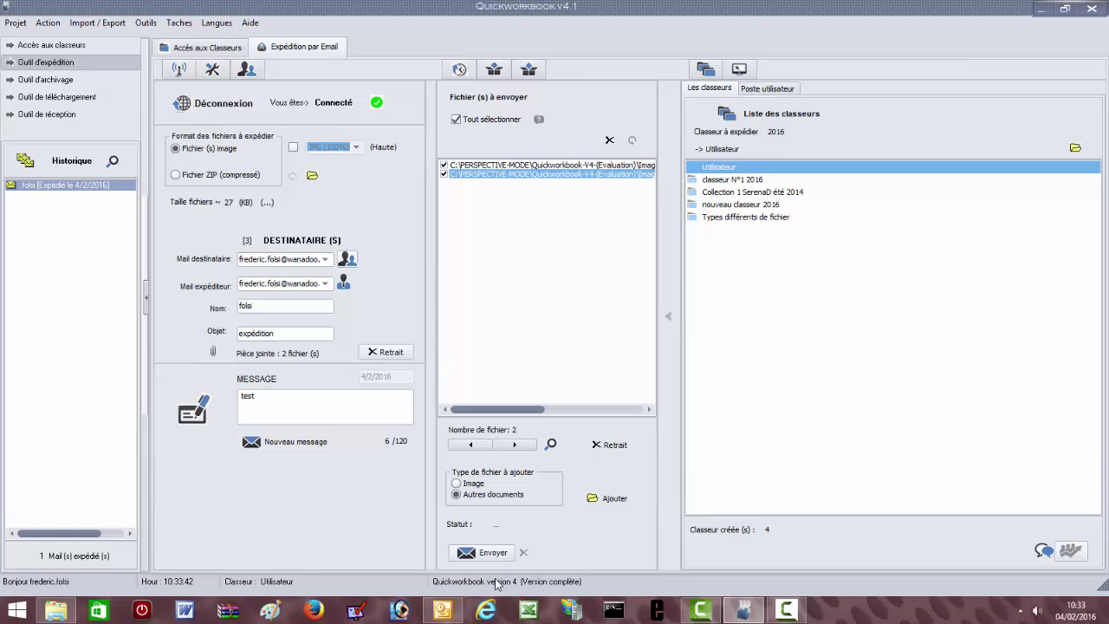
Choose the recipient's e-mail address from the saved recipients for the message
double_click(272, 260)
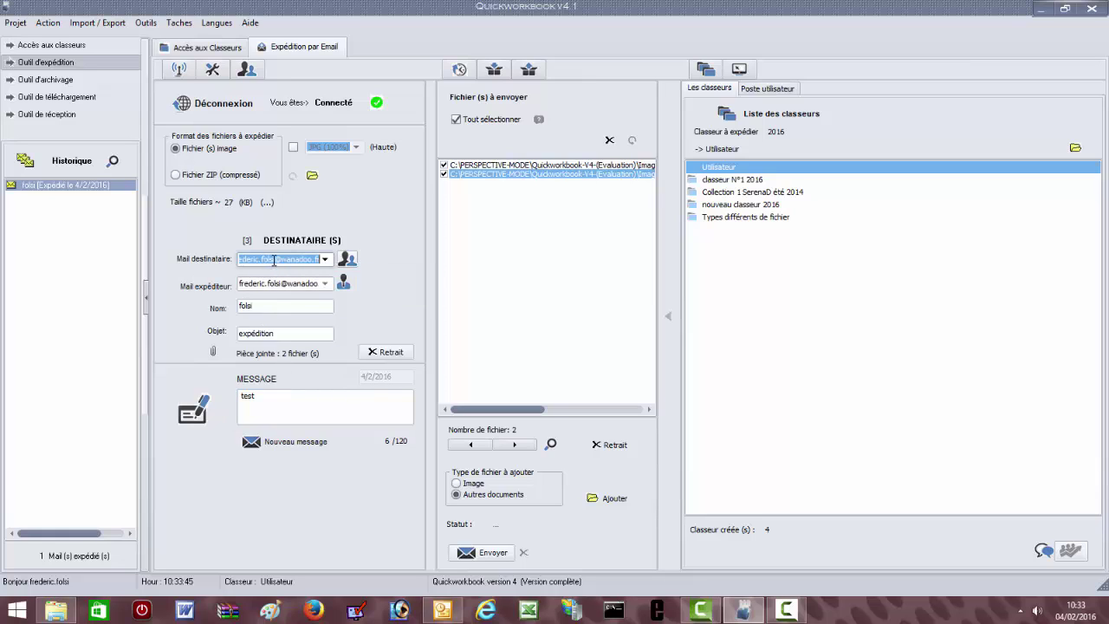
left_click(327, 260)
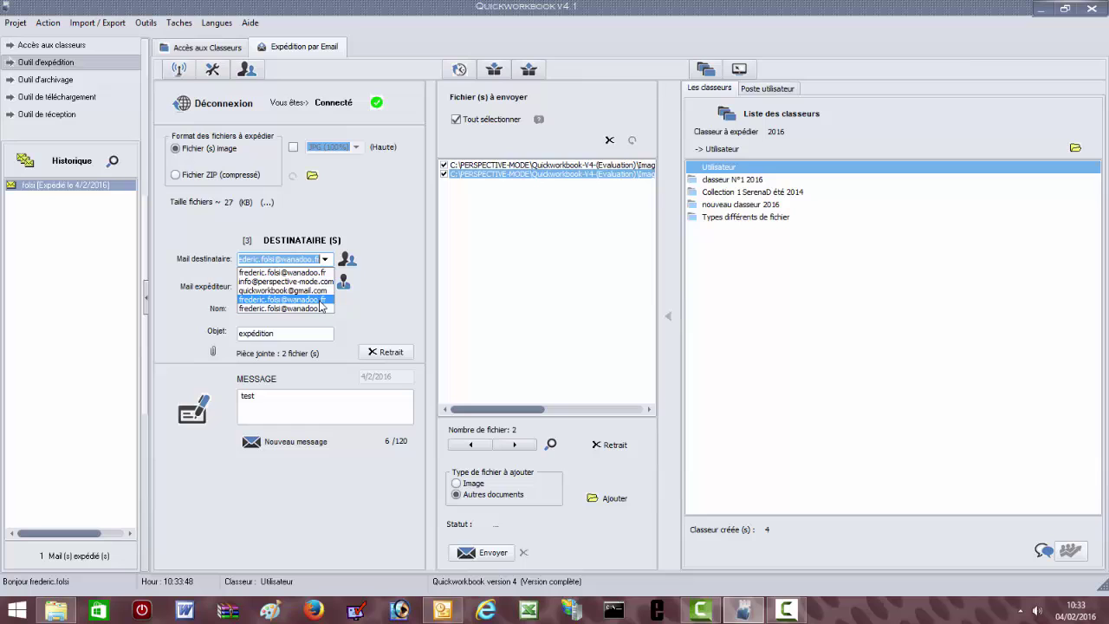
left_click(321, 303)
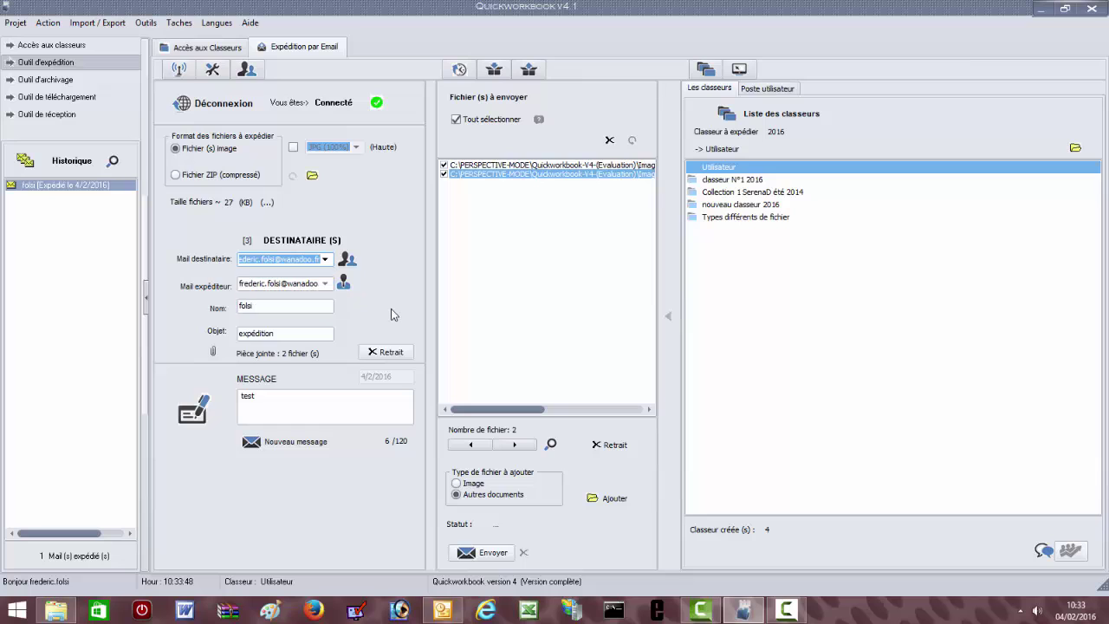
Import the "destinataires" Excel address book from the Sauvegardes folder, adding its contacts to the existing recipient list
left_click(111, 23)
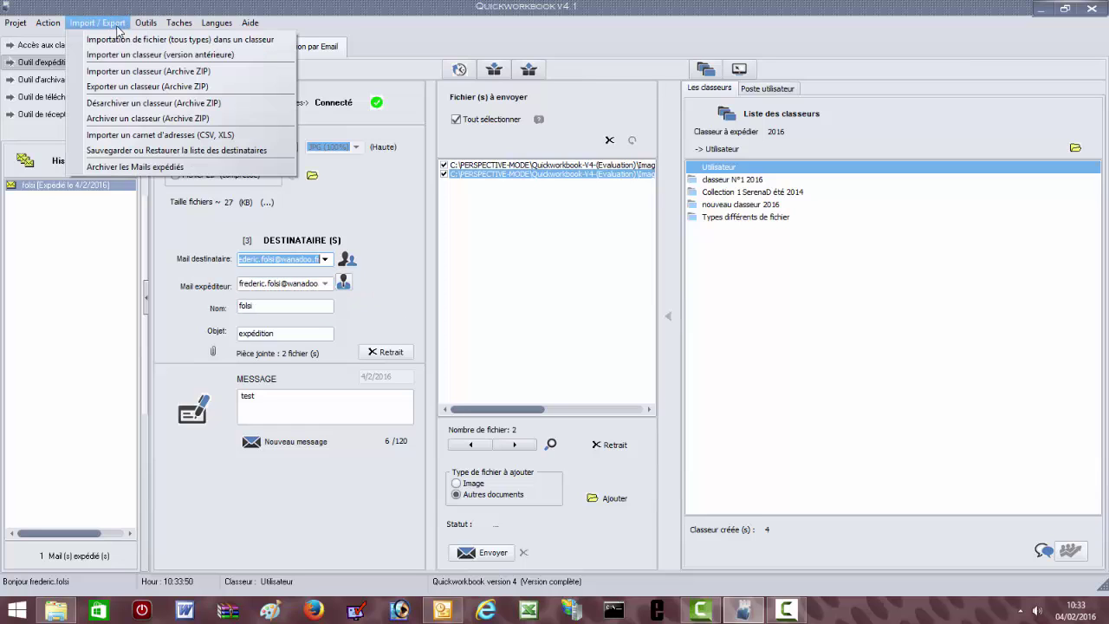
left_click(169, 136)
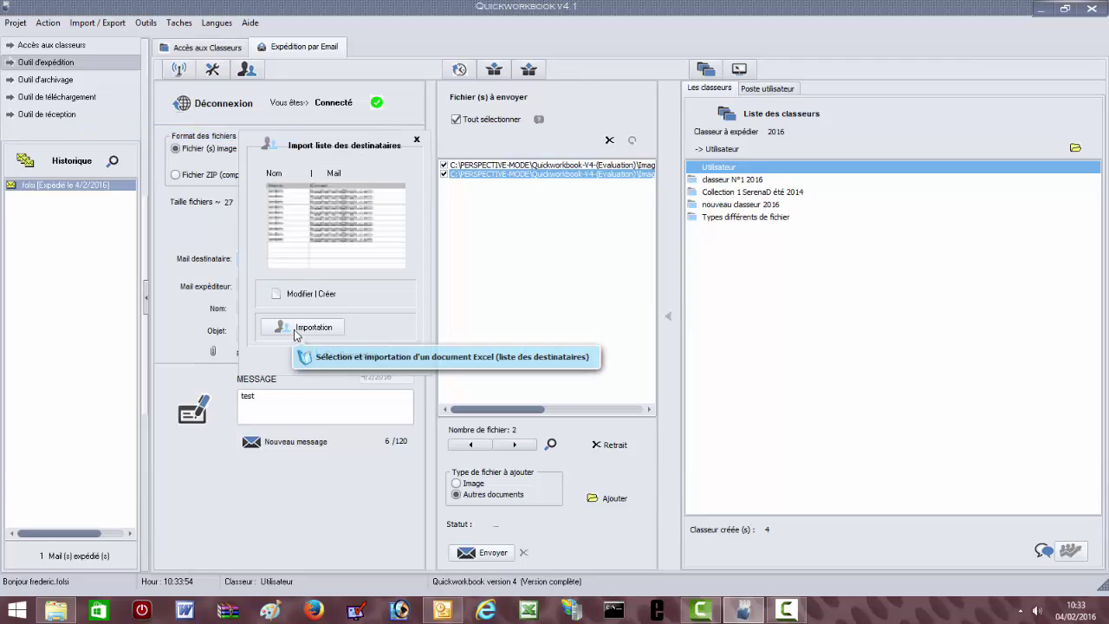
left_click(297, 328)
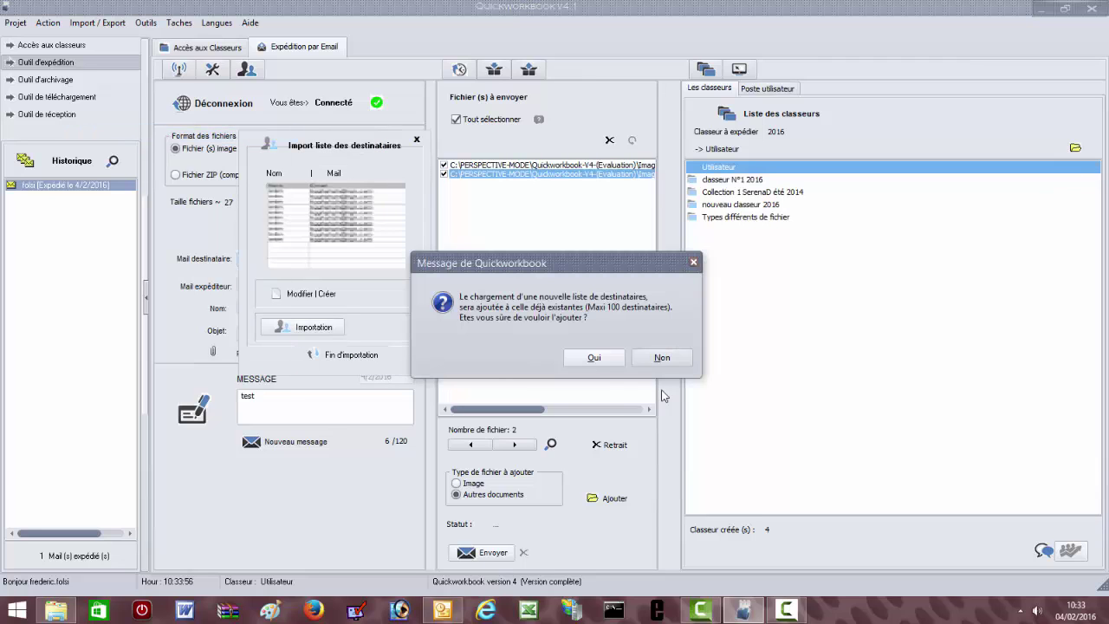
left_click(587, 359)
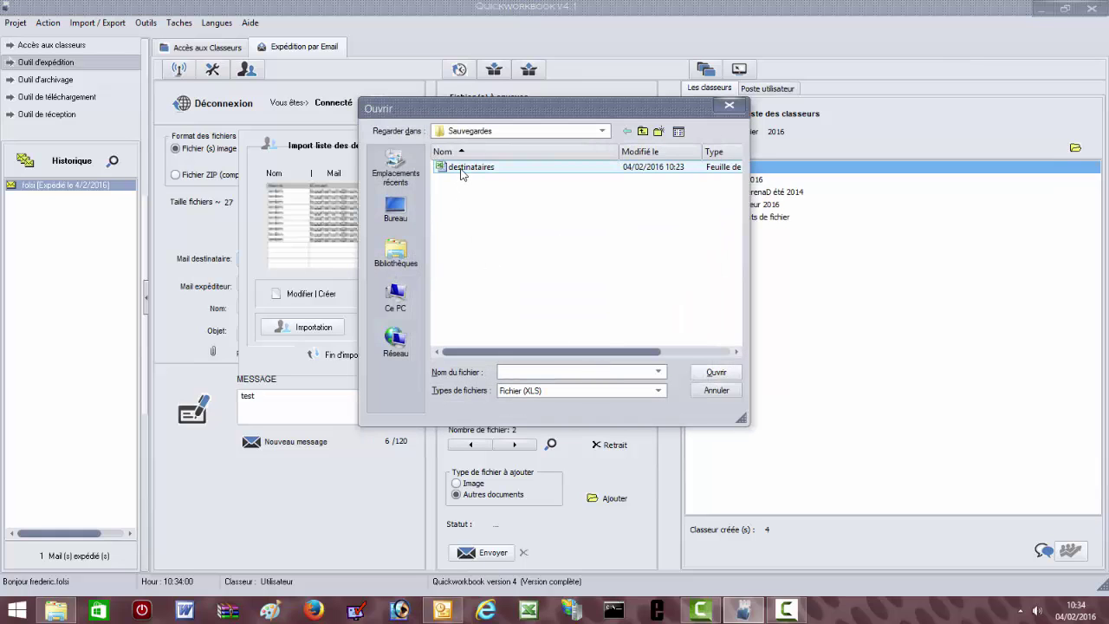
left_click(464, 172)
double_click(464, 173)
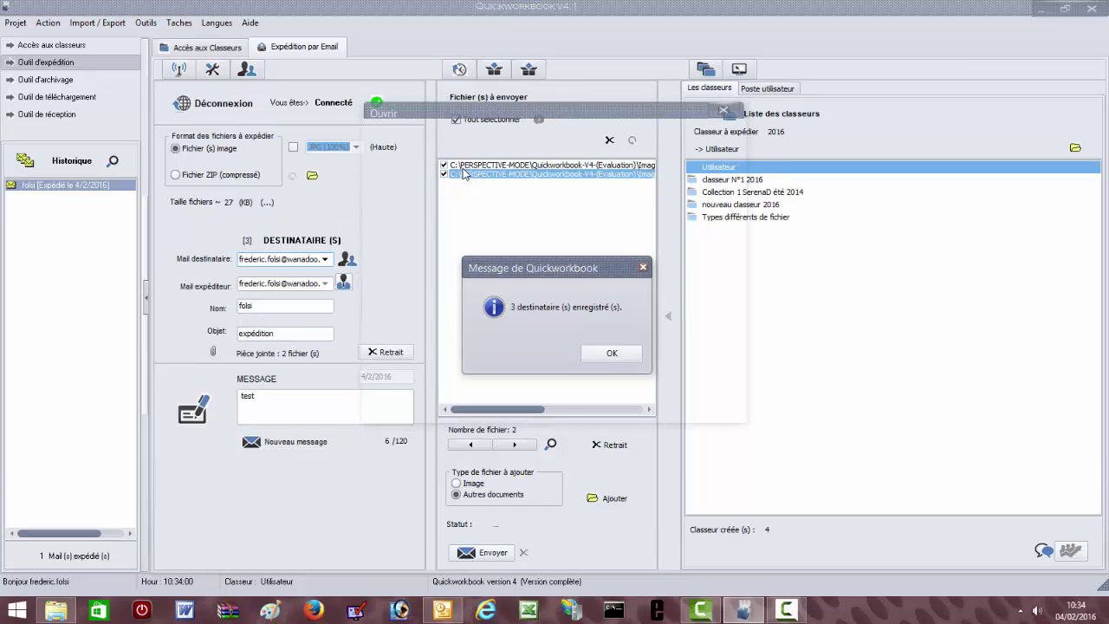
left_click(613, 354)
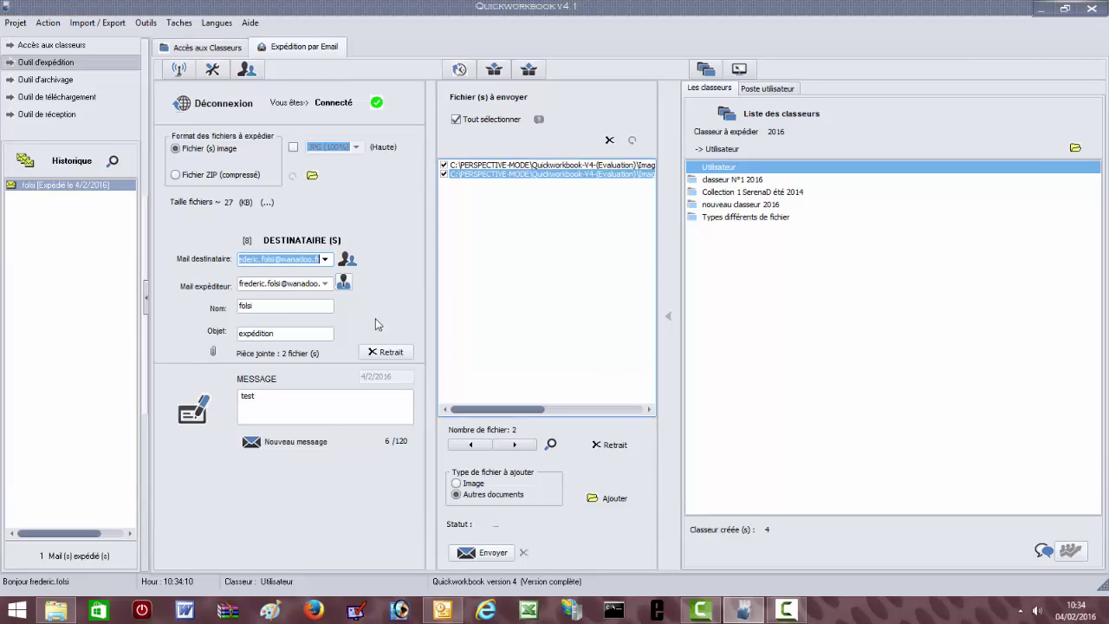
Look through the extended recipient list and send the message with its two attachments
left_click(326, 260)
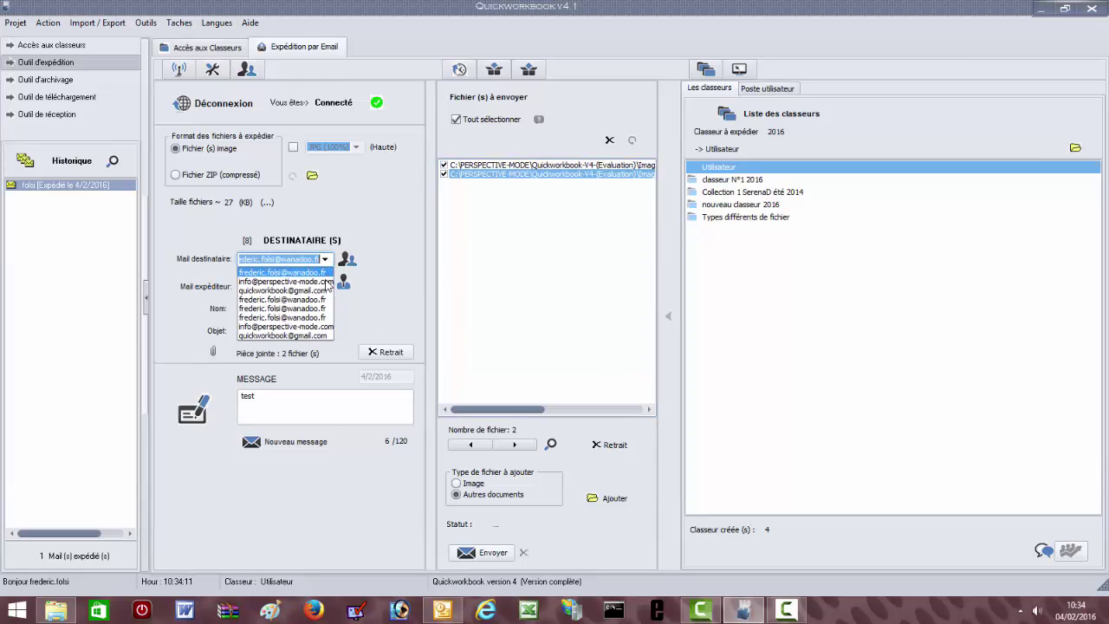
left_click(366, 309)
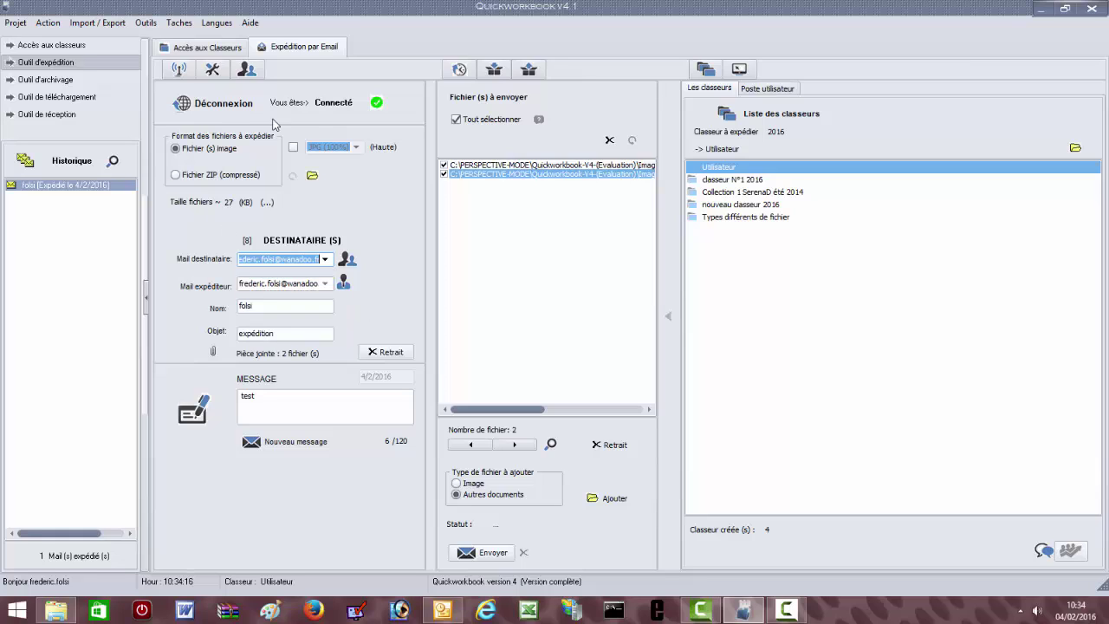
left_click(507, 553)
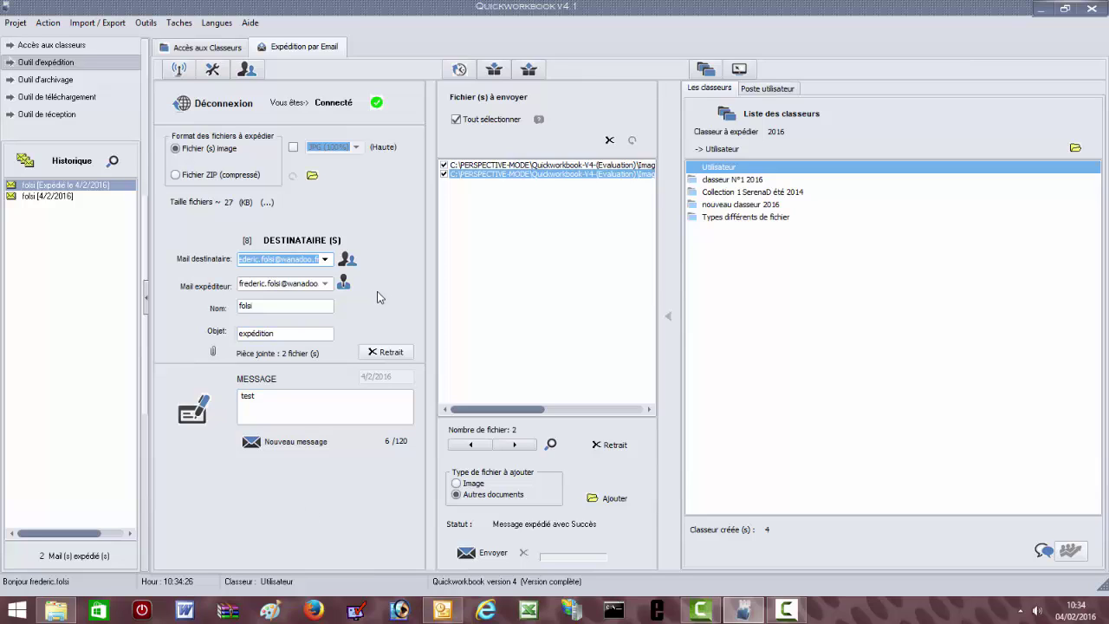
Check the recipient and sender e-mail addresses used for the sent message
left_click(261, 260)
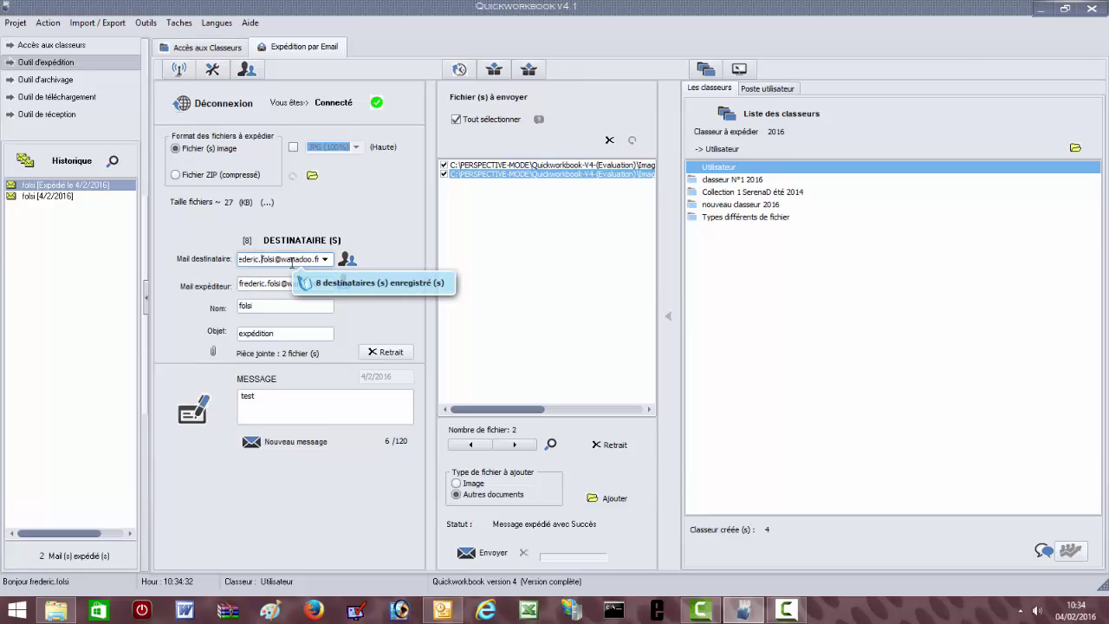
double_click(286, 260)
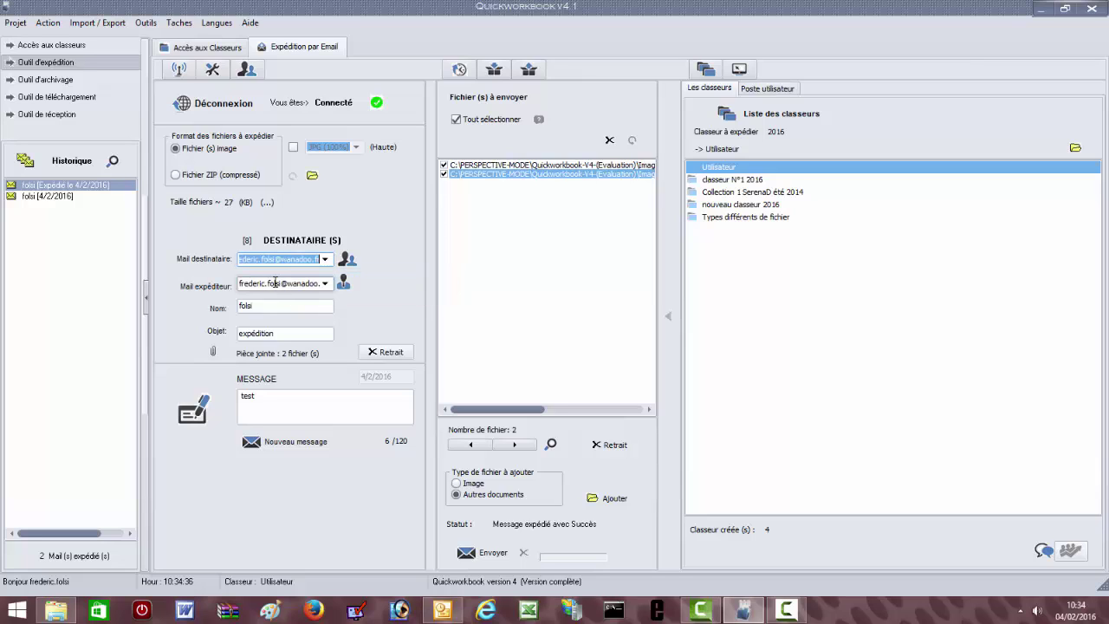
double_click(275, 285)
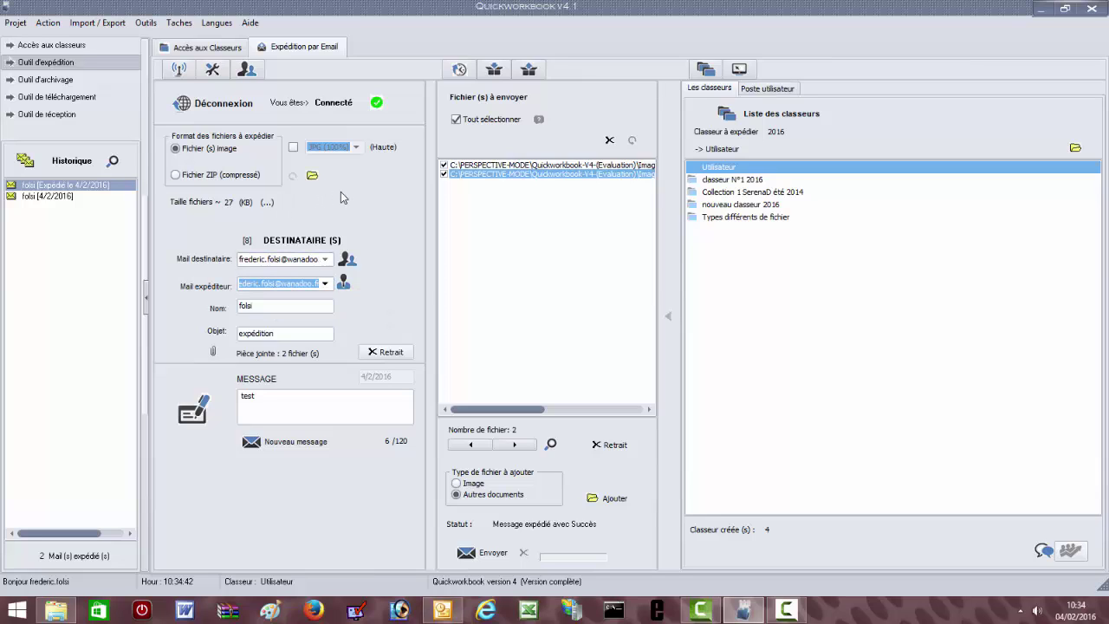
Switch to the mail reception tool and show the mailboxes available for selection
left_click(48, 118)
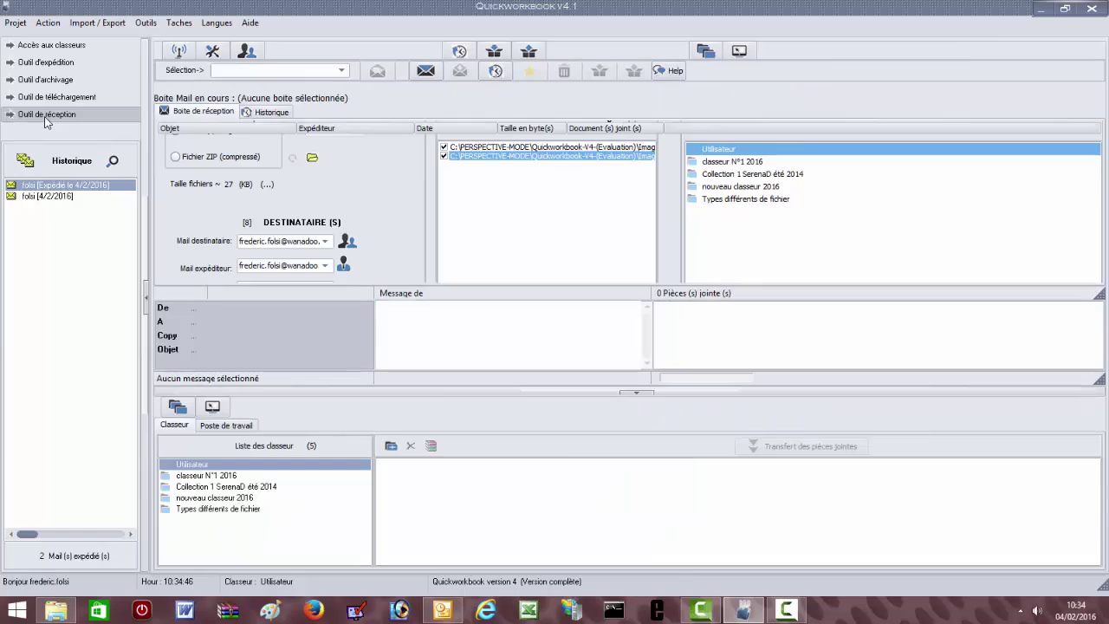
left_click(342, 73)
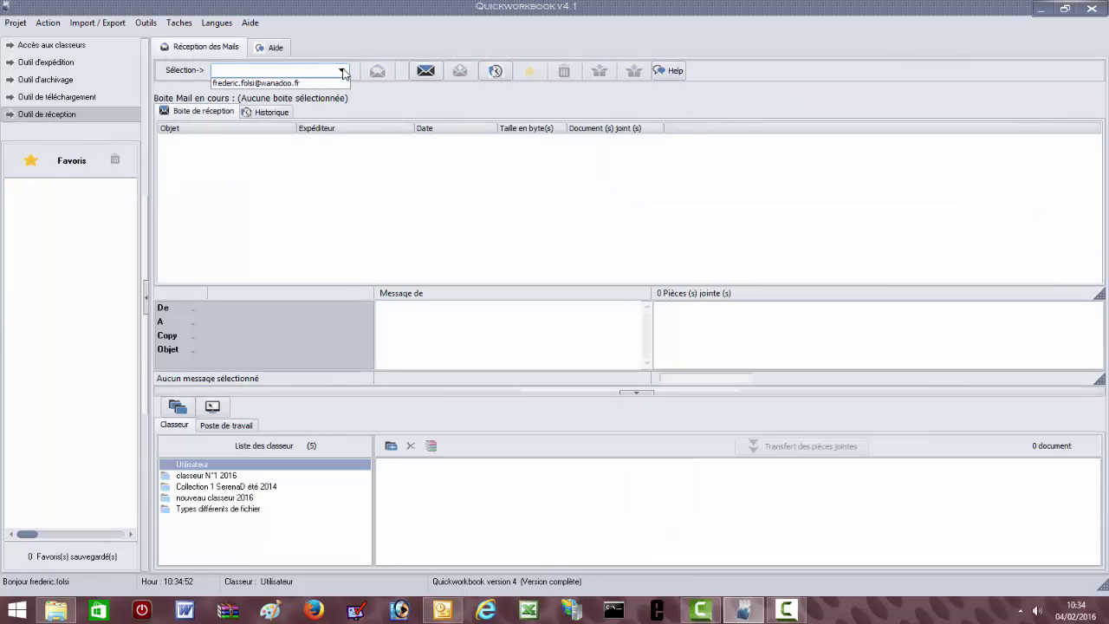
Open the program parameters to locate the mailbox settings, and close them without changes
left_click(150, 24)
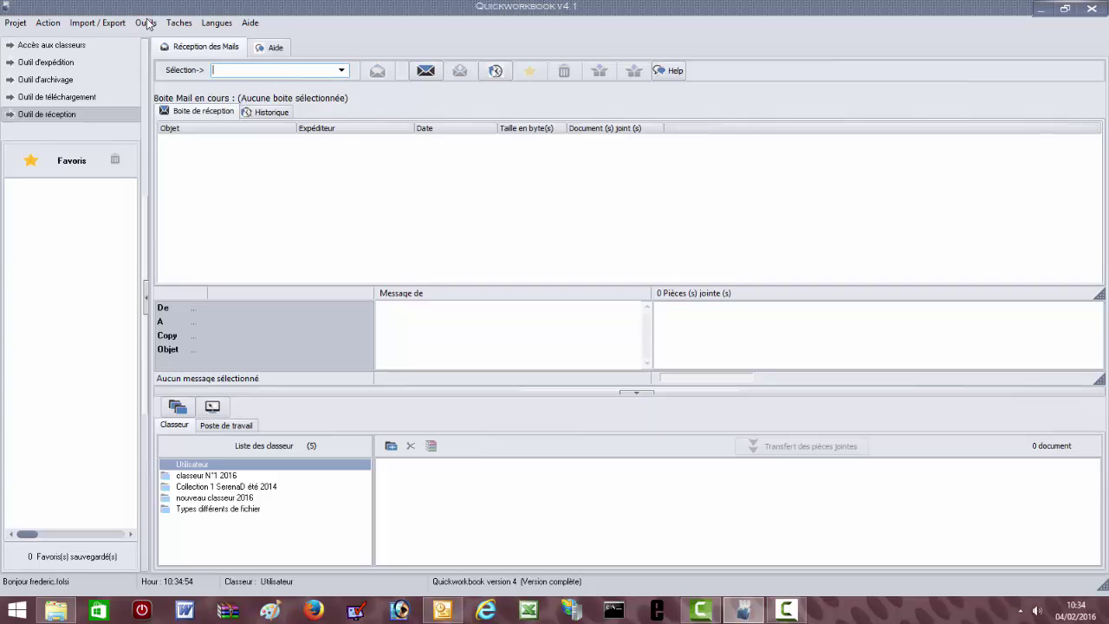
left_click(146, 25)
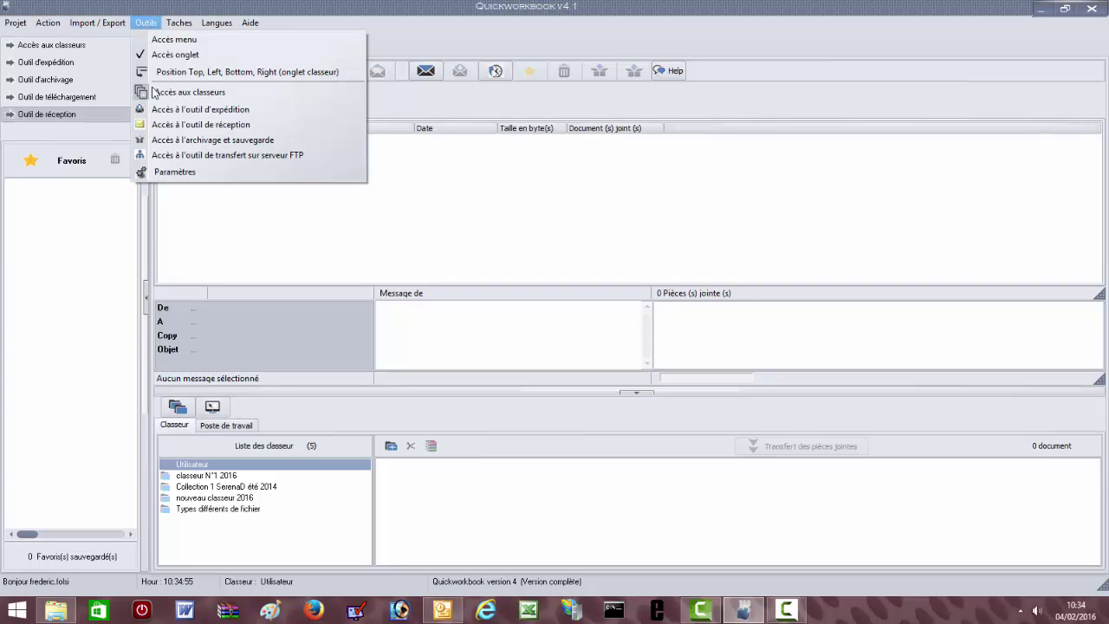
left_click(169, 172)
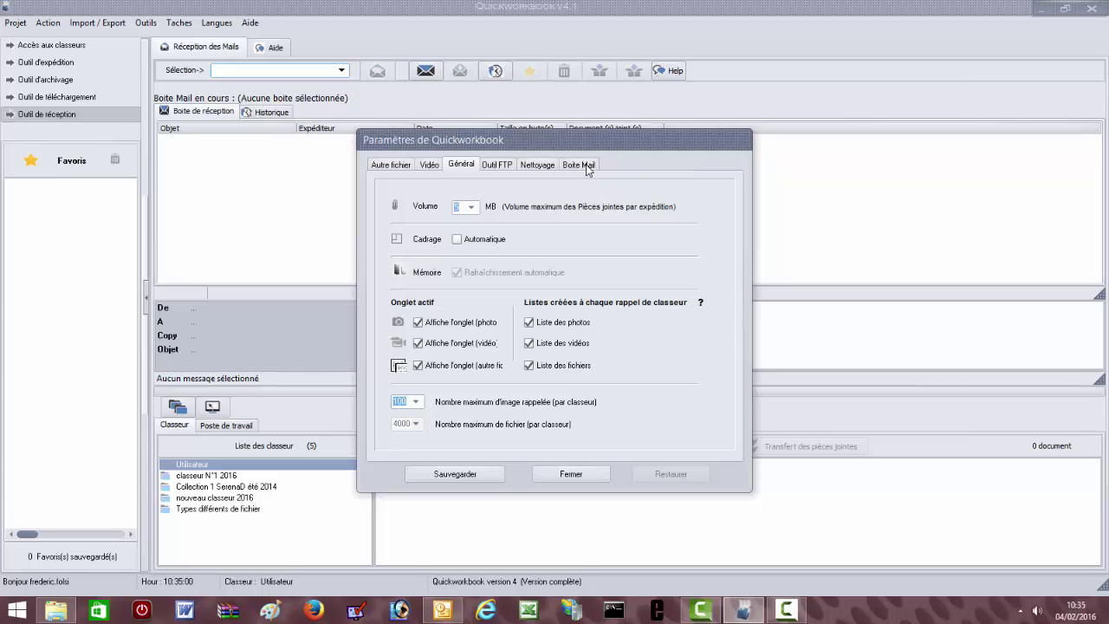
left_click(555, 475)
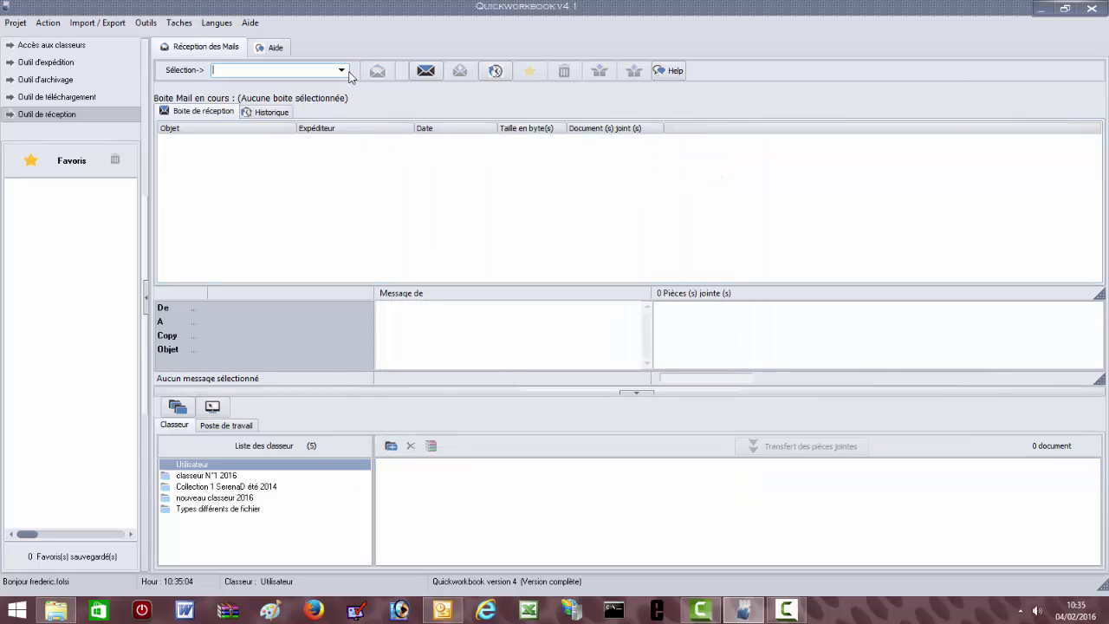
Select the available mailbox, read its mail and widen the subject column of the inbox list
left_click(343, 71)
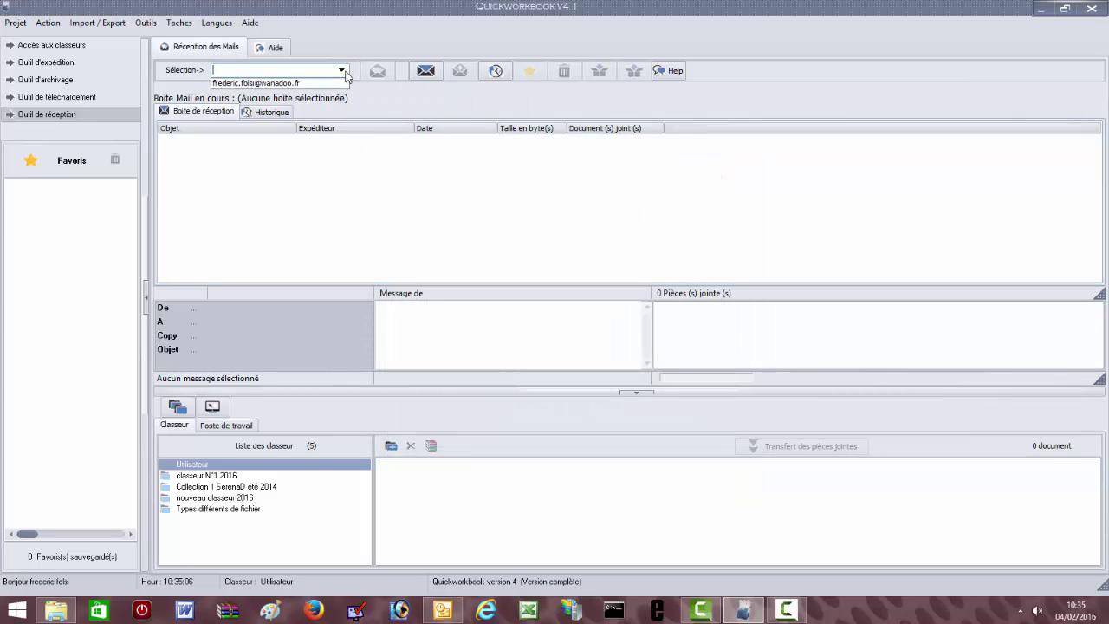
left_click(328, 84)
left_click(378, 71)
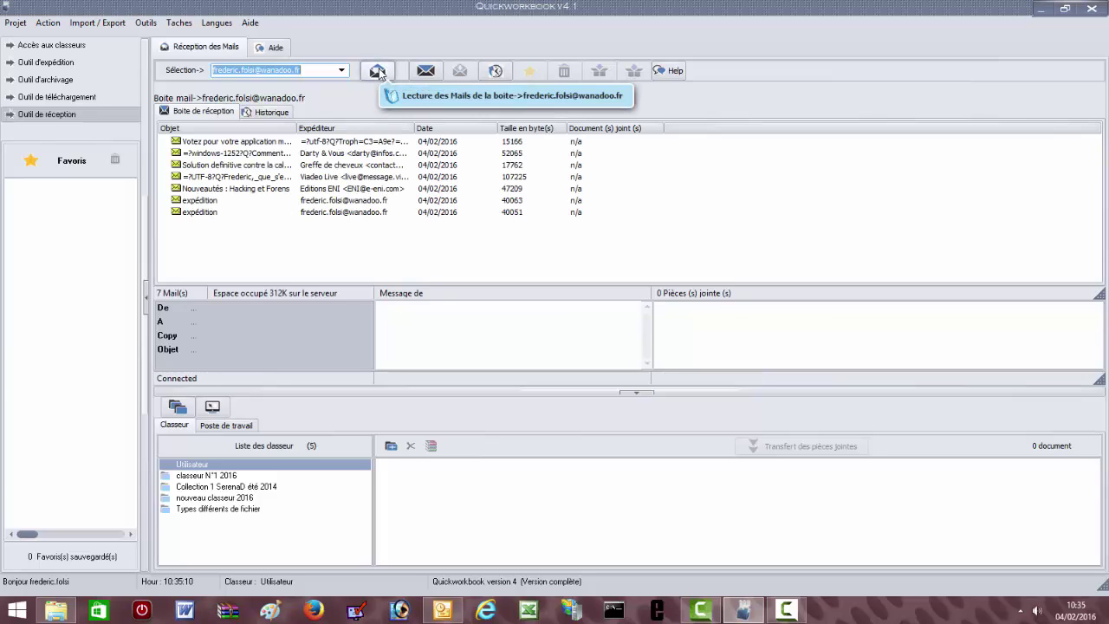
left_click_drag(298, 128, 384, 128)
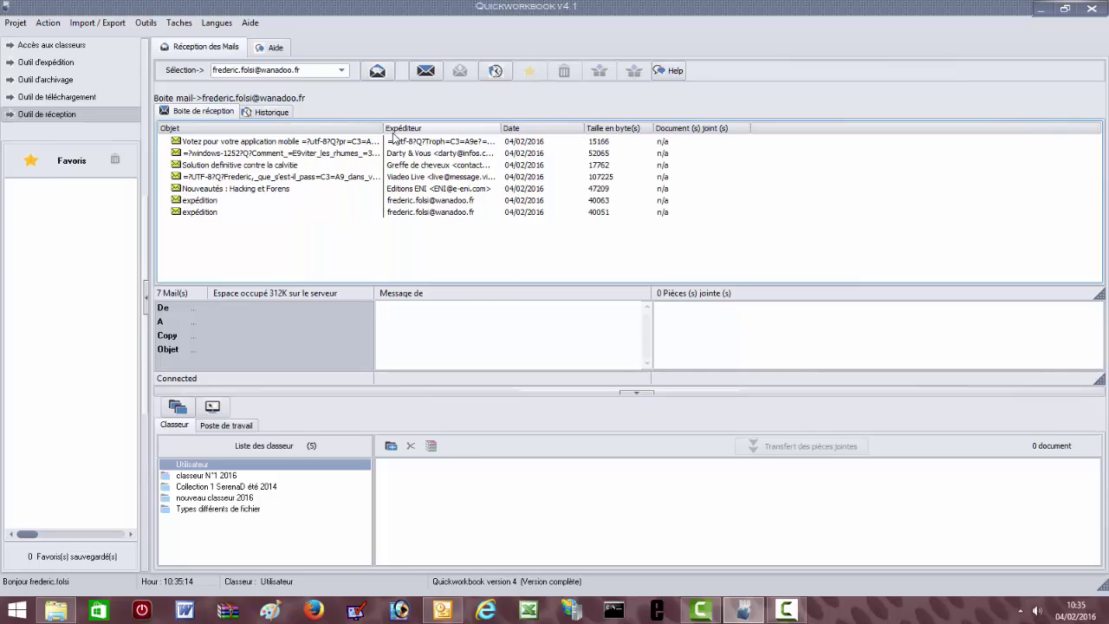
Open the second "expédition" message and look at its attachments Nouvelle_Feuille_Excel.xls and Présentation_PowerPoint.ppt
left_click(188, 203)
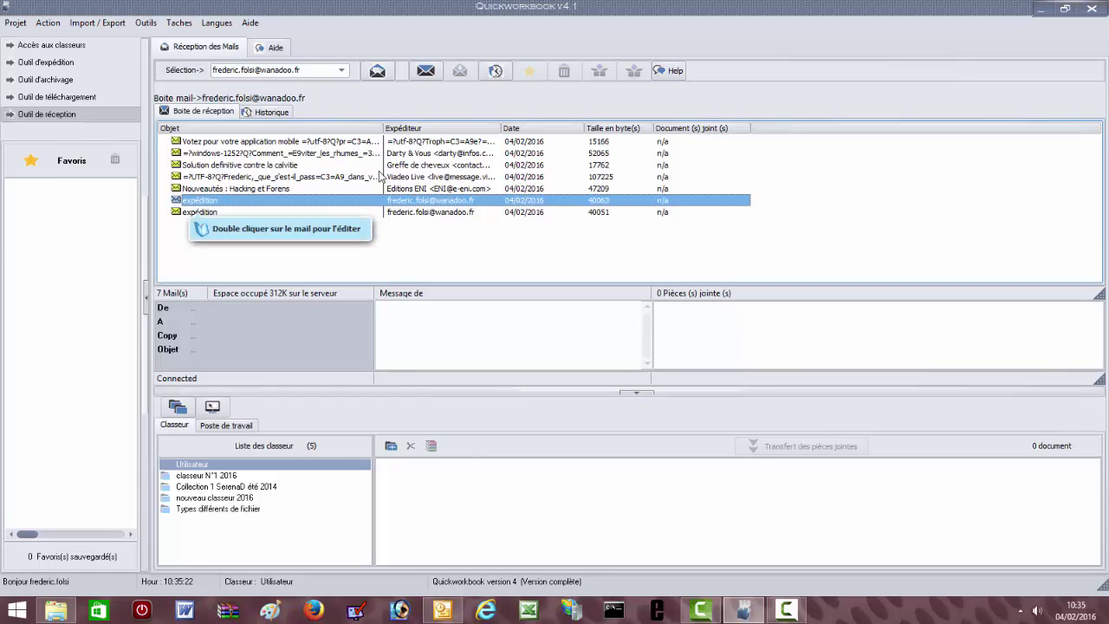
left_click(199, 213)
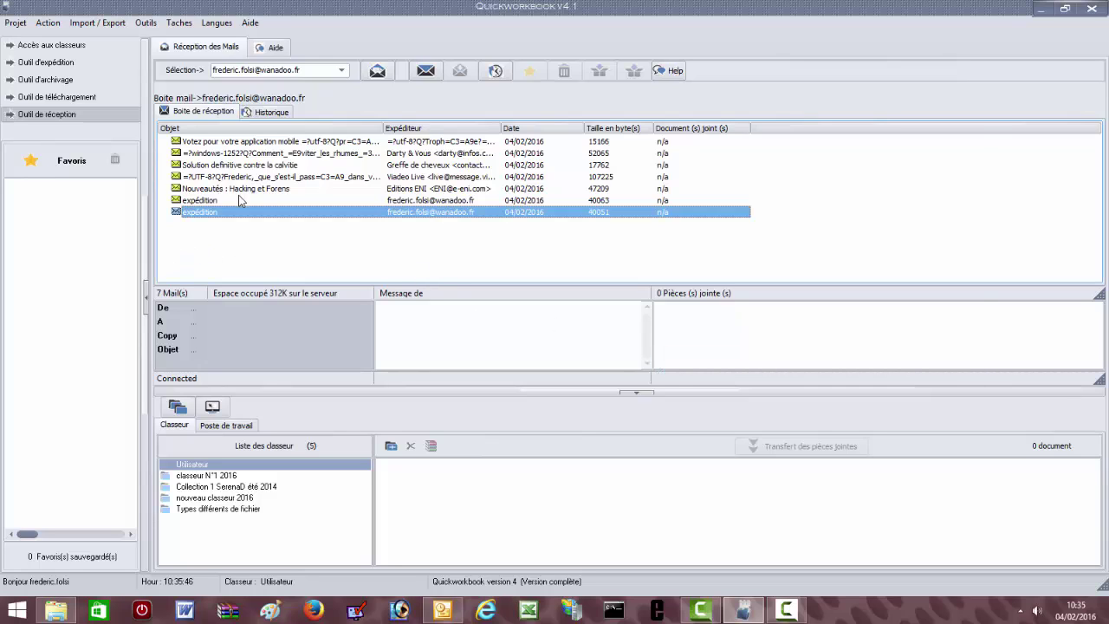
double_click(205, 212)
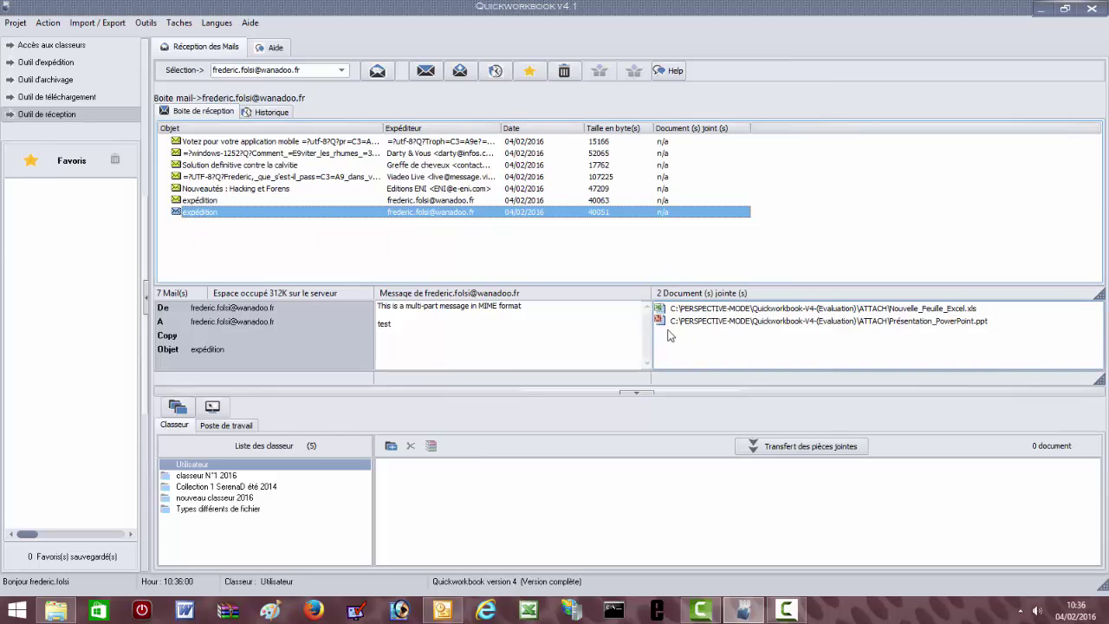
left_click(688, 309)
left_click(686, 322)
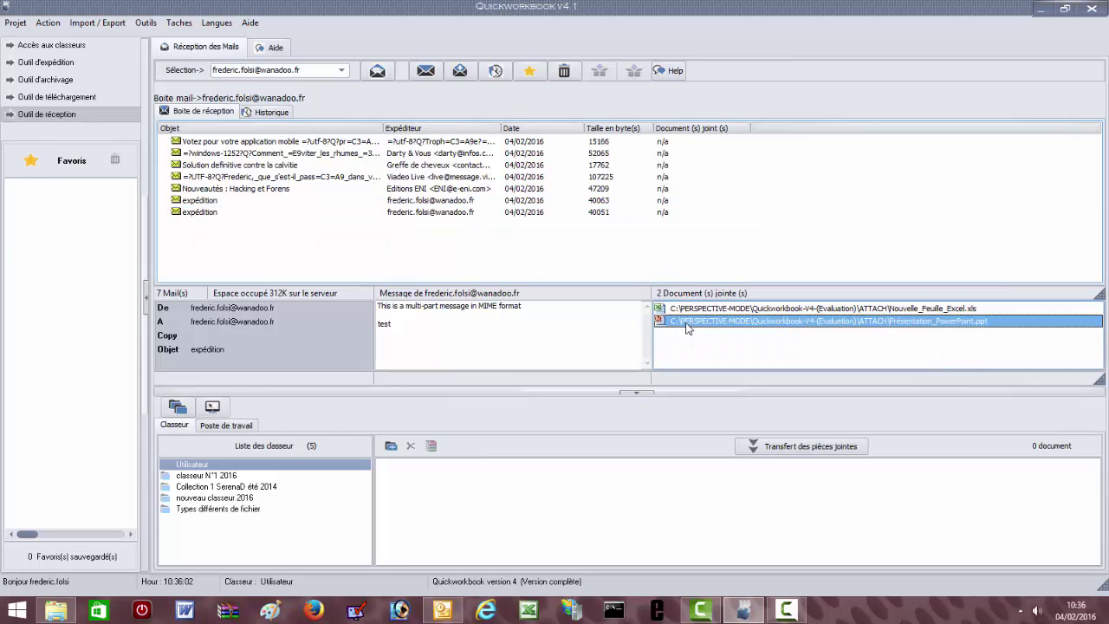
Compare the received attachments with the file names listed in the expedition tool, and return to the reception tool
left_click(52, 62)
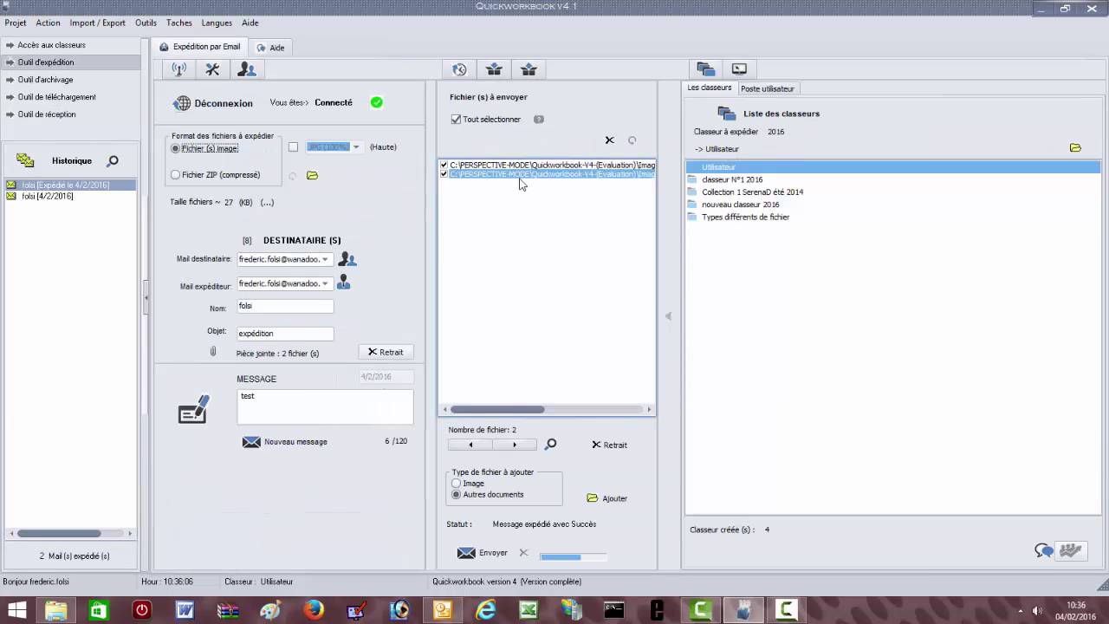
left_click_drag(527, 409, 626, 409)
left_click(613, 166)
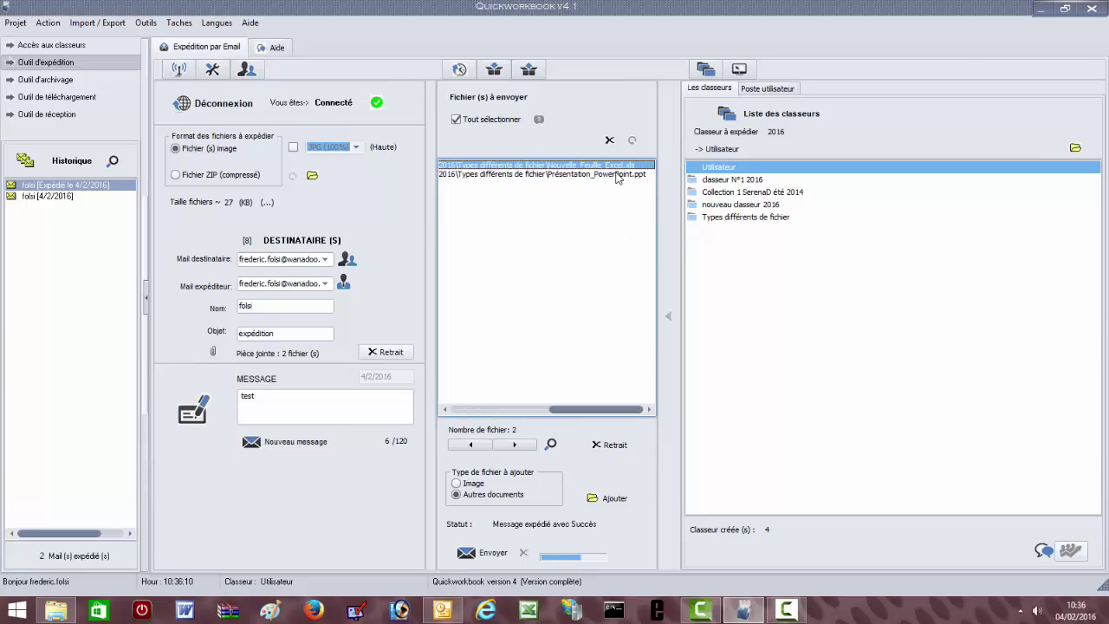
left_click(617, 175)
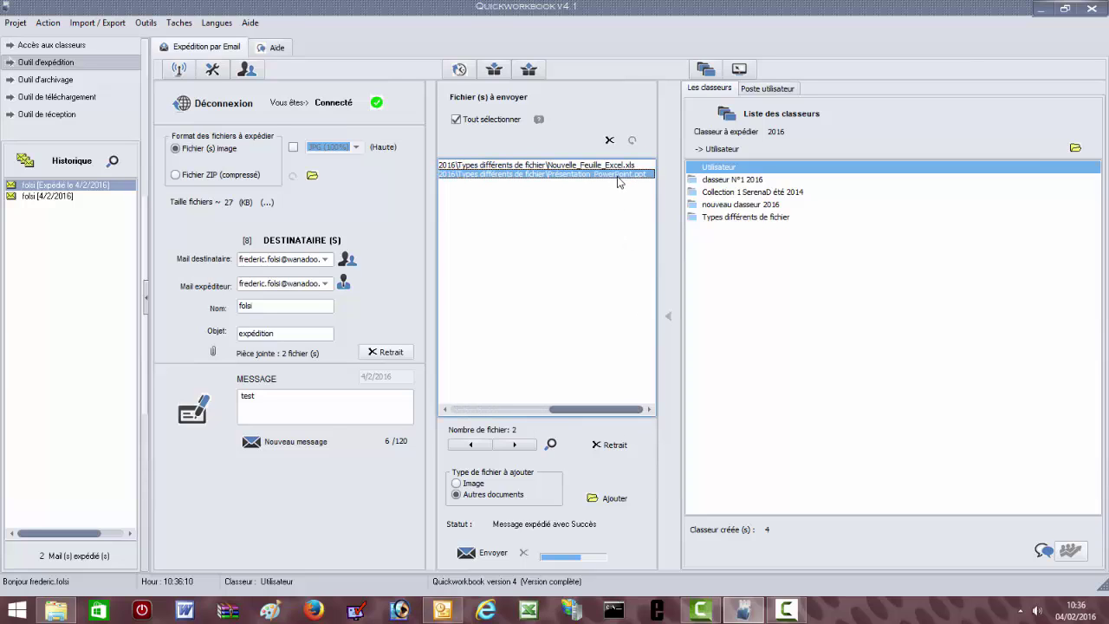
left_click(41, 115)
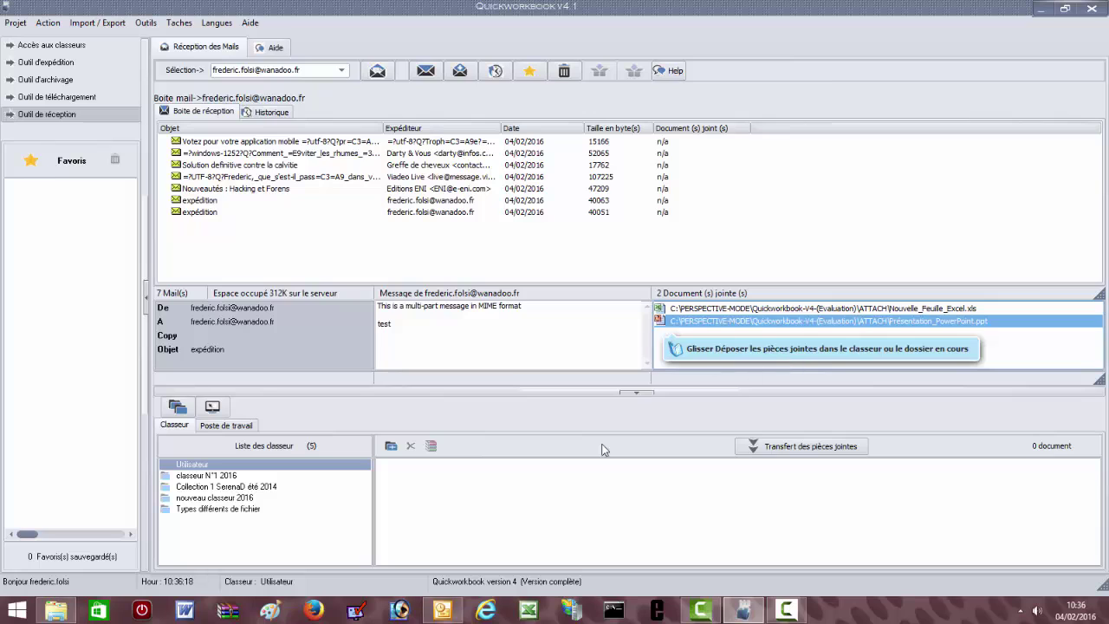
Create a new binder named "classeur de reception" and return to the mail reception tool
left_click(391, 447)
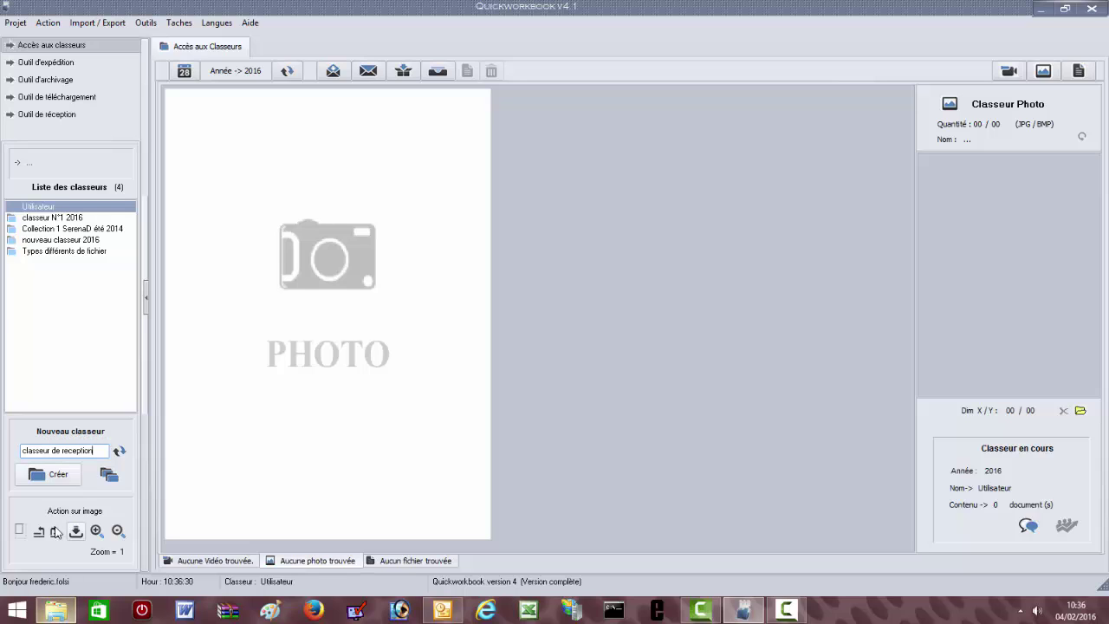
left_click(52, 477)
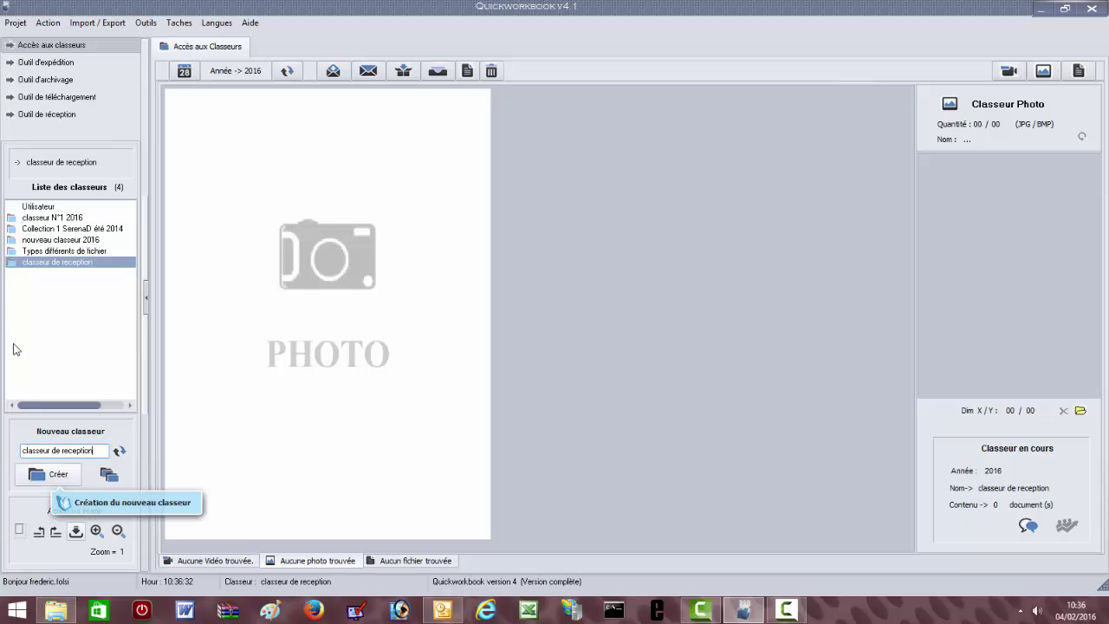
left_click(45, 116)
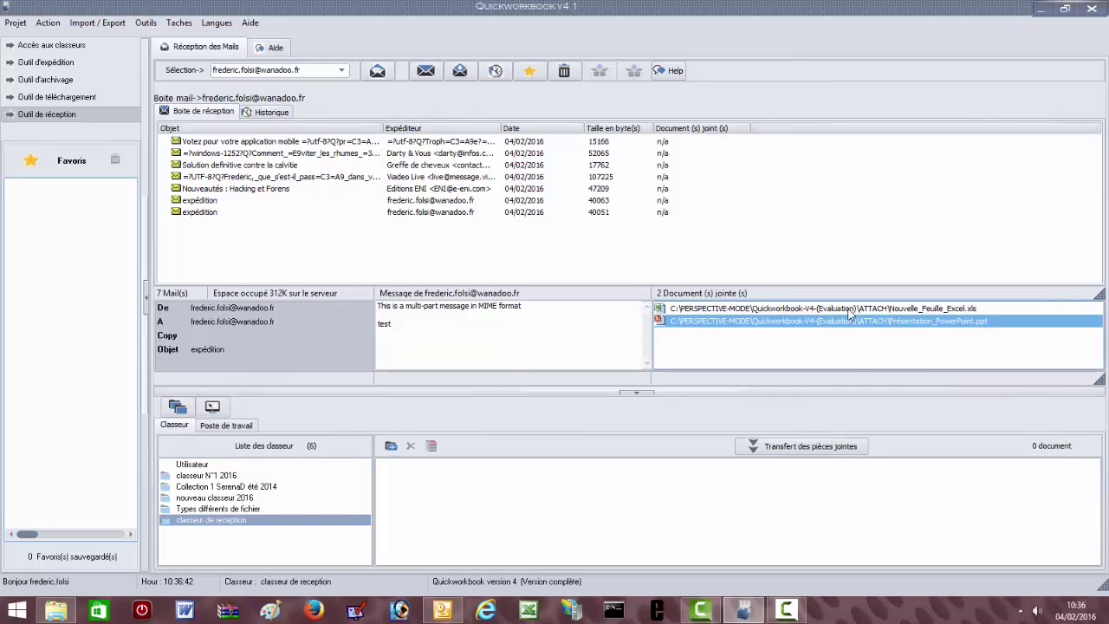
Transfer the message's PowerPoint and Excel attachments into "classeur de reception" and check both transferred files
left_click_drag(800, 320, 786, 515)
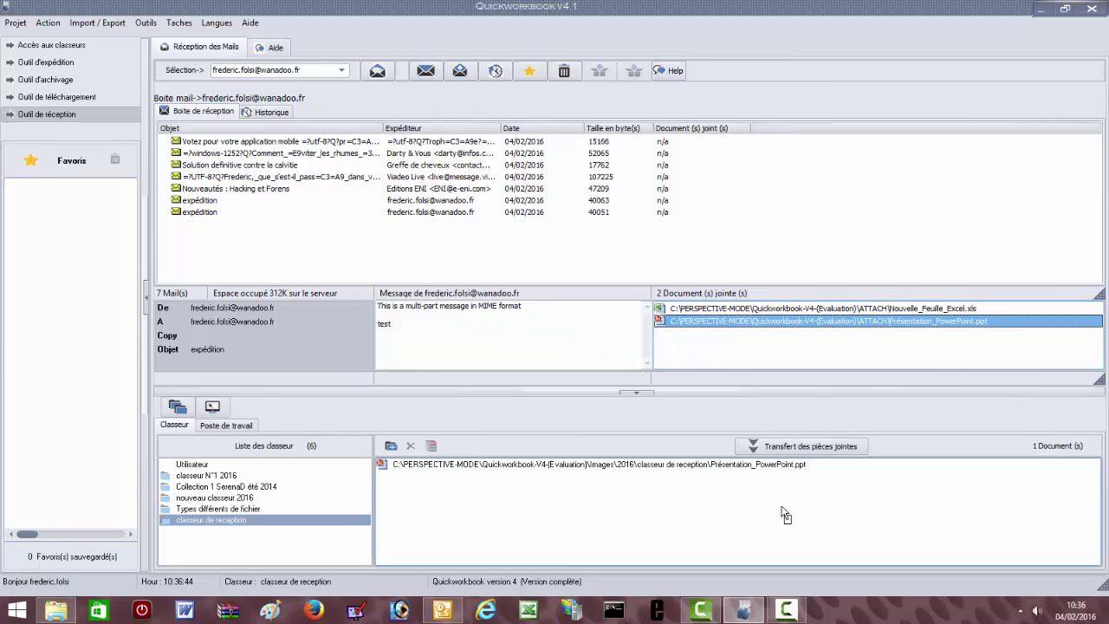
left_click(788, 447)
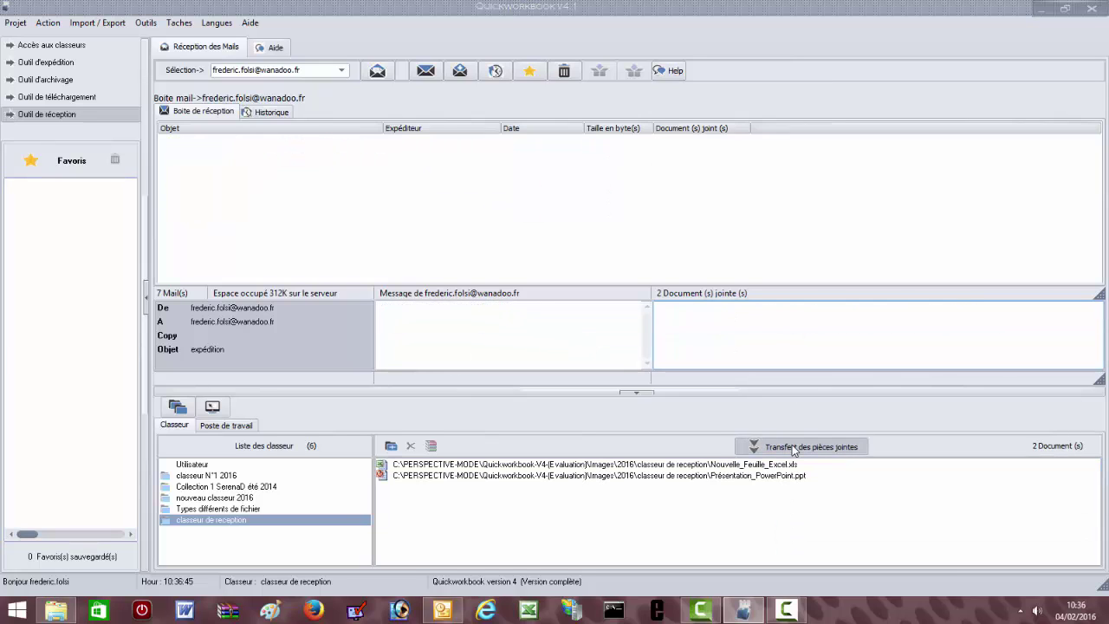
left_click(551, 352)
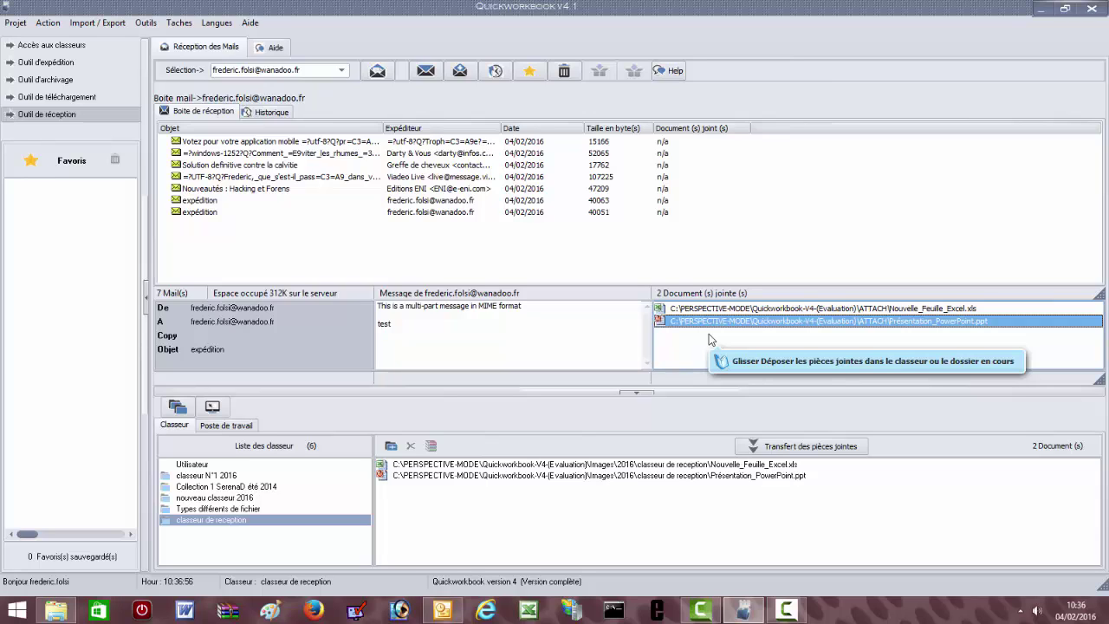
left_click(737, 465)
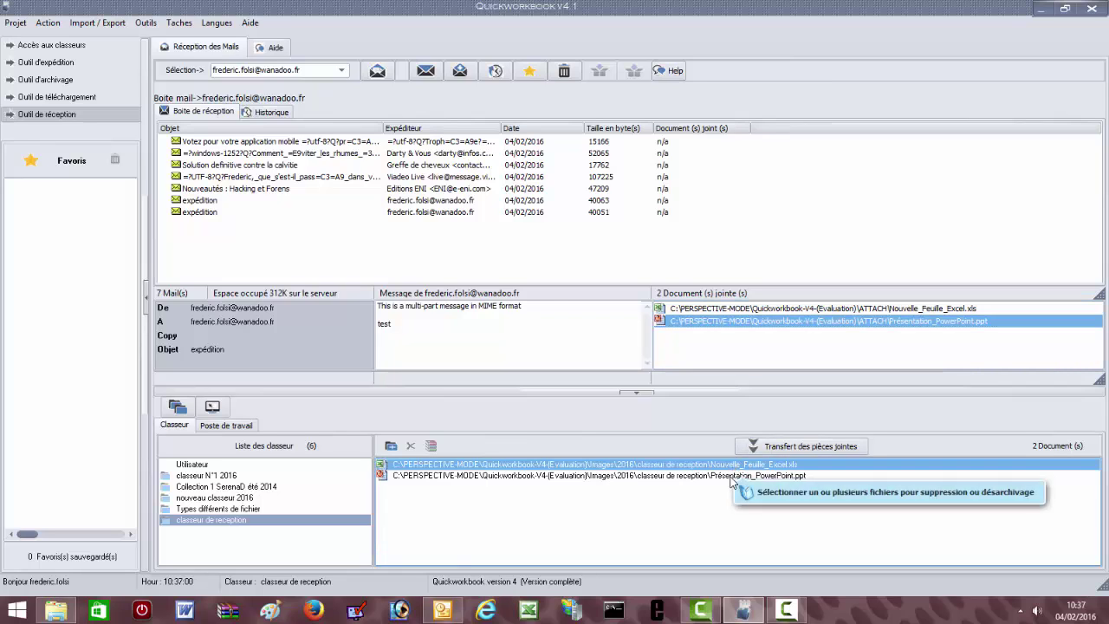
left_click(731, 477)
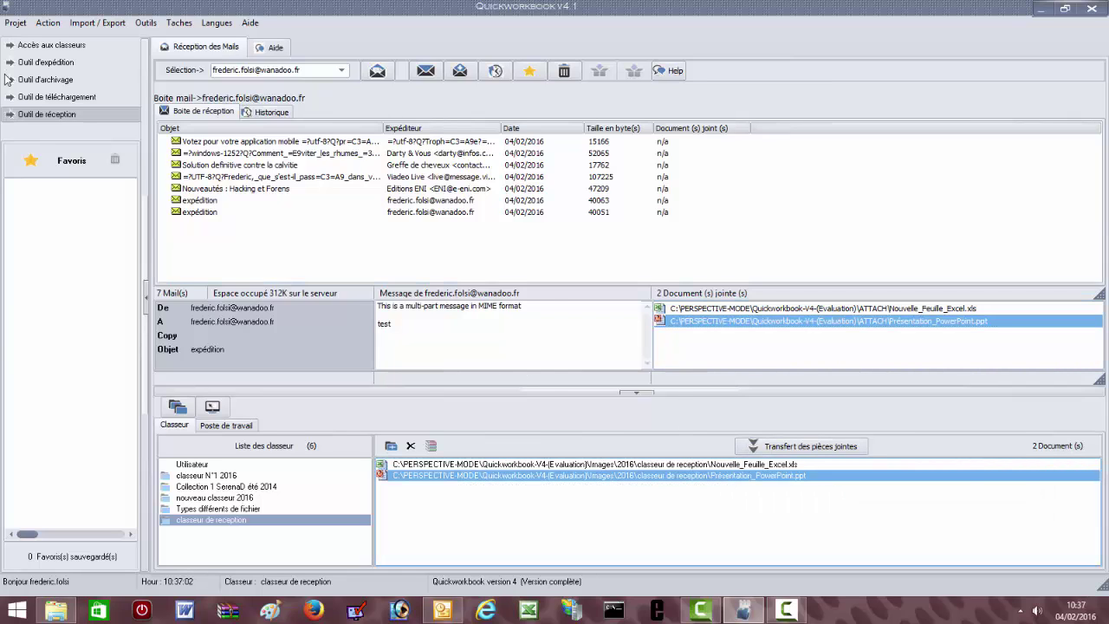
Check the files stored in "classeur de reception" under binder access and the binder's entry in the expedition tool
left_click(37, 46)
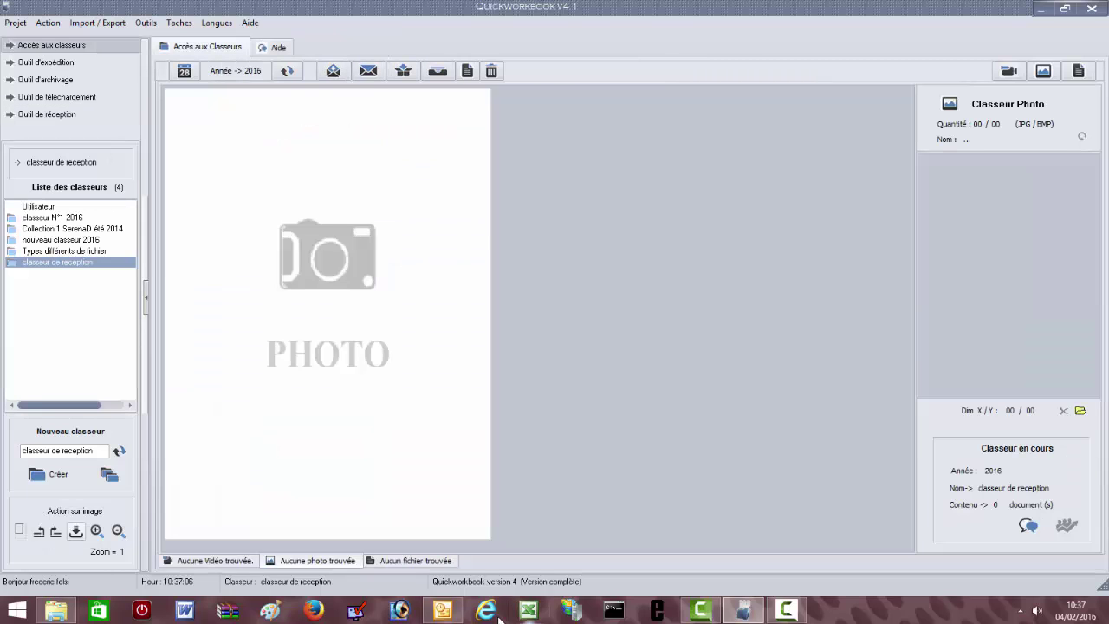
left_click(418, 563)
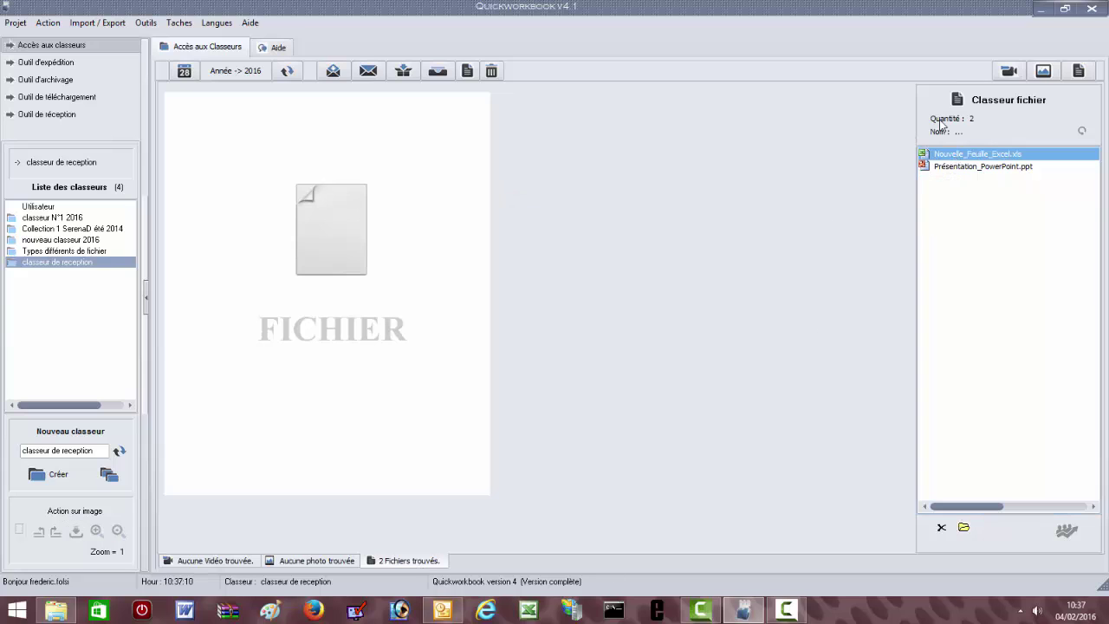
left_click(1043, 72)
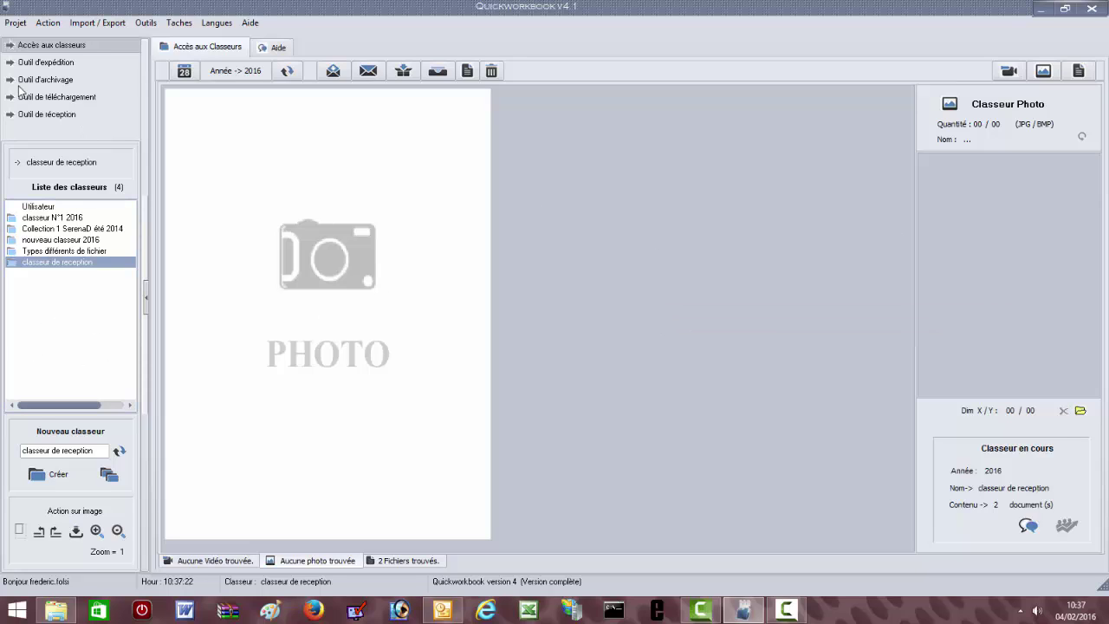
left_click(32, 63)
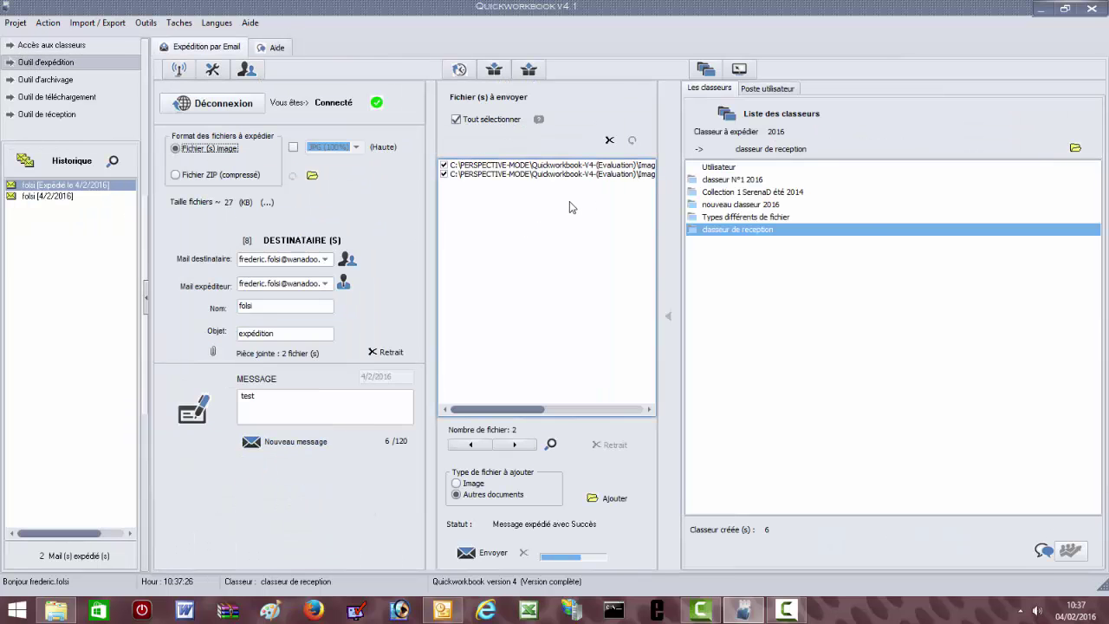
Return to the mail reception tool and save the open "expédition" message as a favourite
left_click(60, 114)
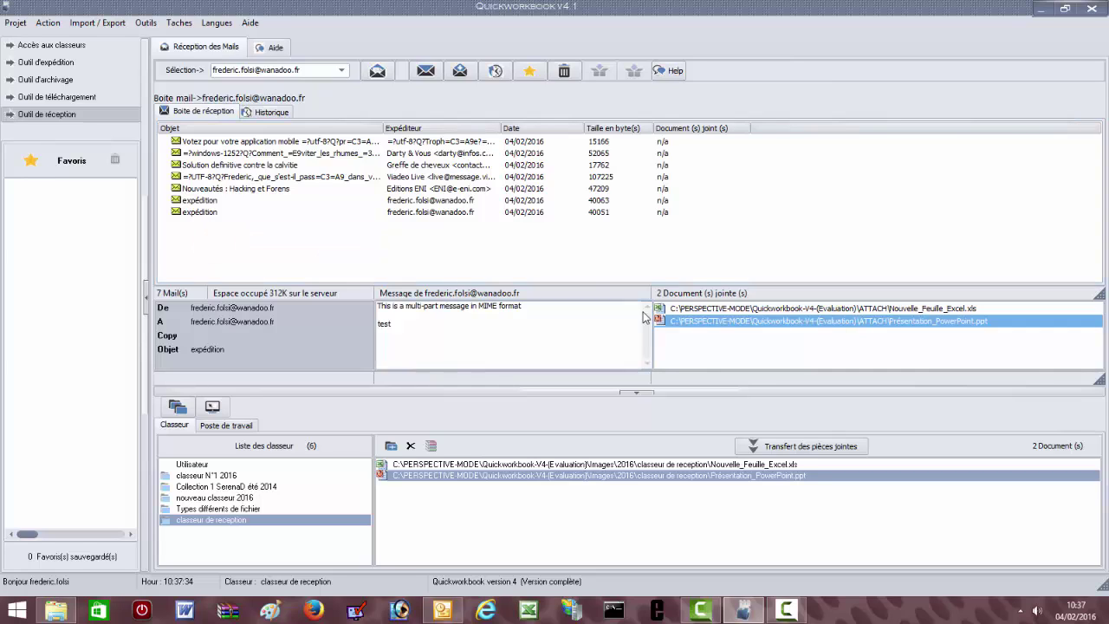
left_click(532, 72)
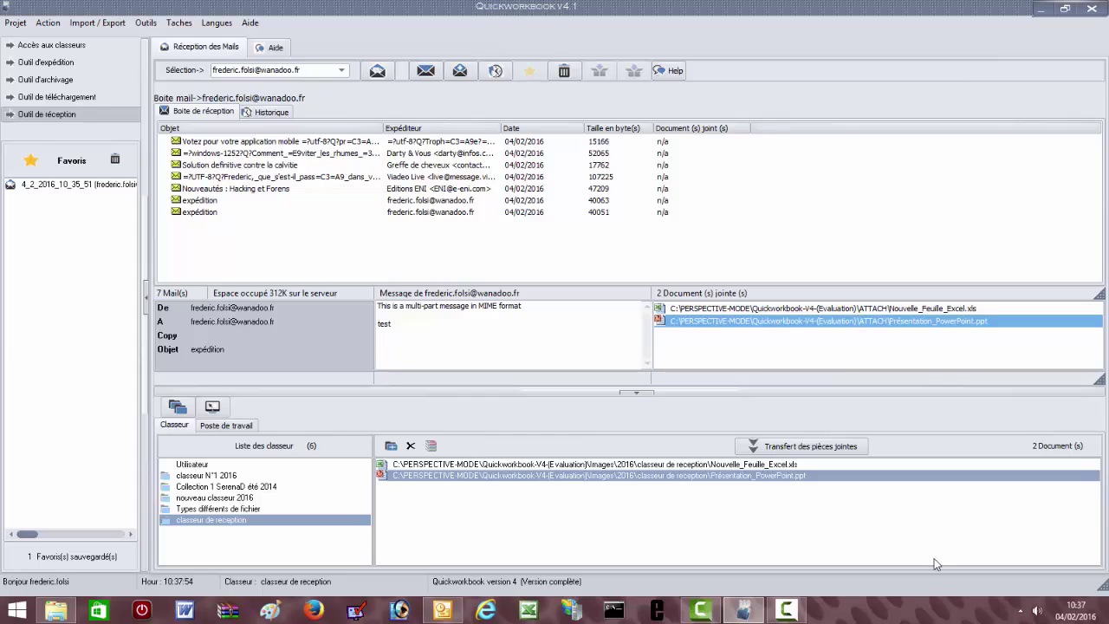
left_click(782, 615)
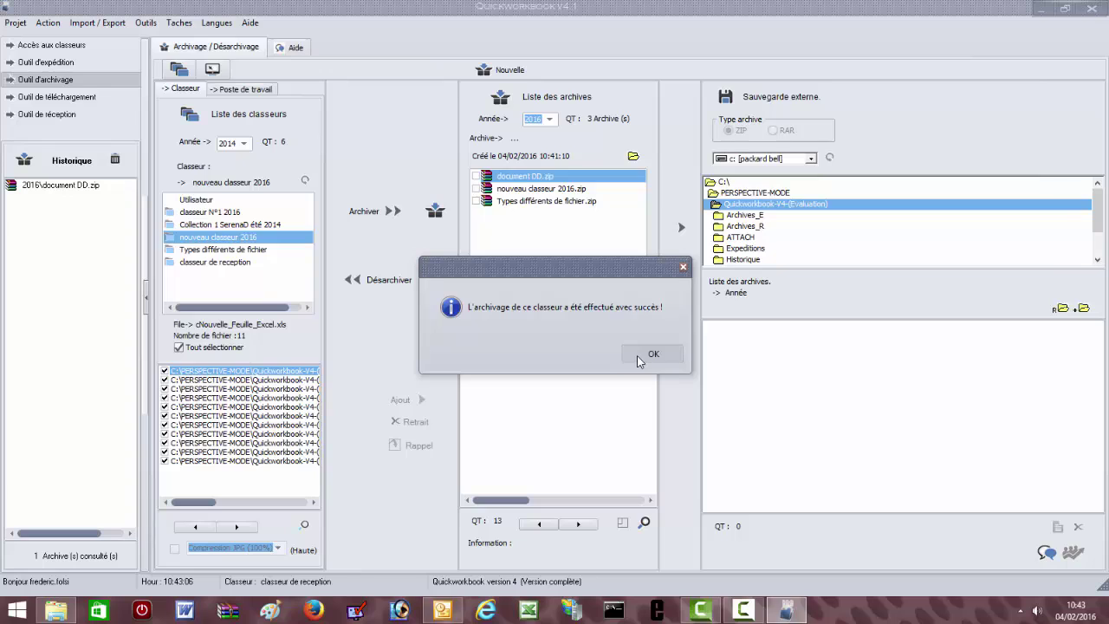
Acknowledge the archiving of the binder "nouveau classeur 2016" and display the contents of nouveau classeur 2016.zip
left_click(637, 355)
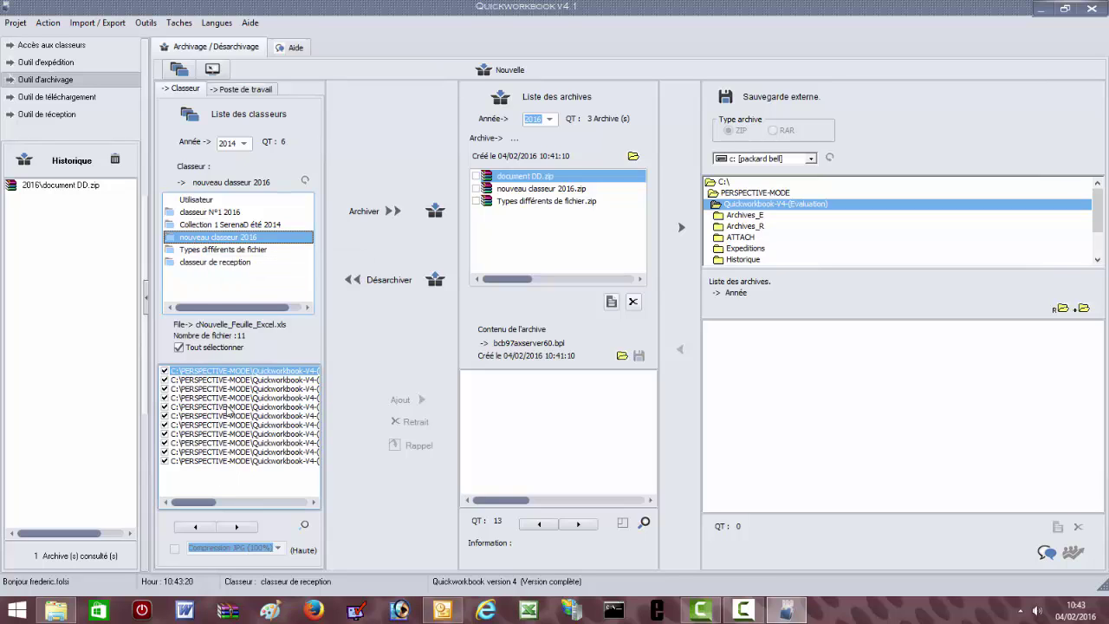
left_click(521, 189)
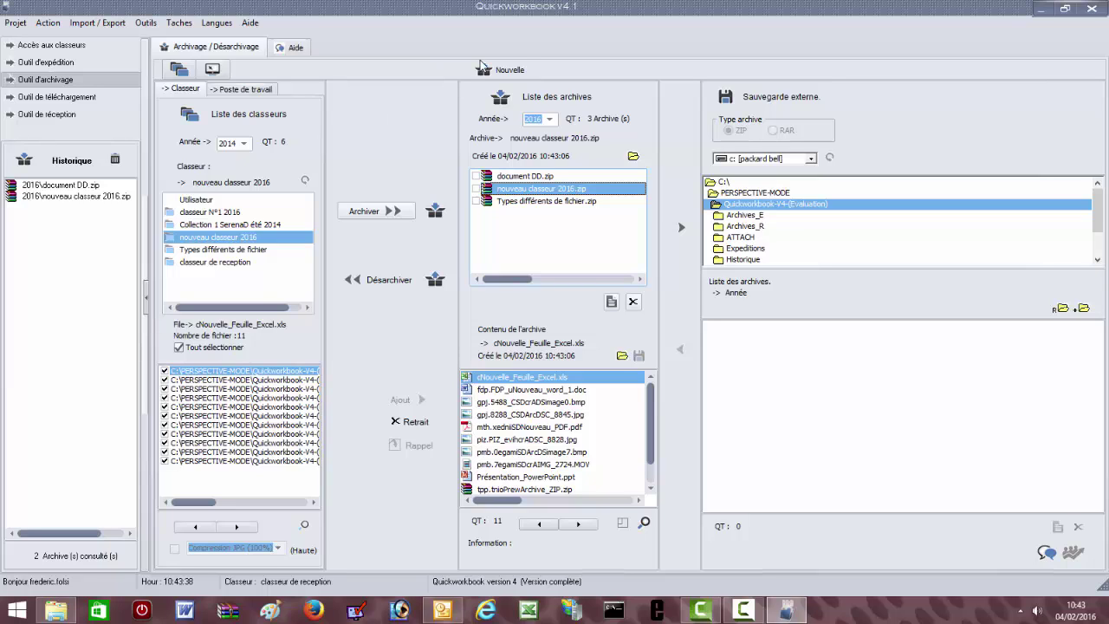
Create a new archive named "nouvelle archive"
left_click(503, 73)
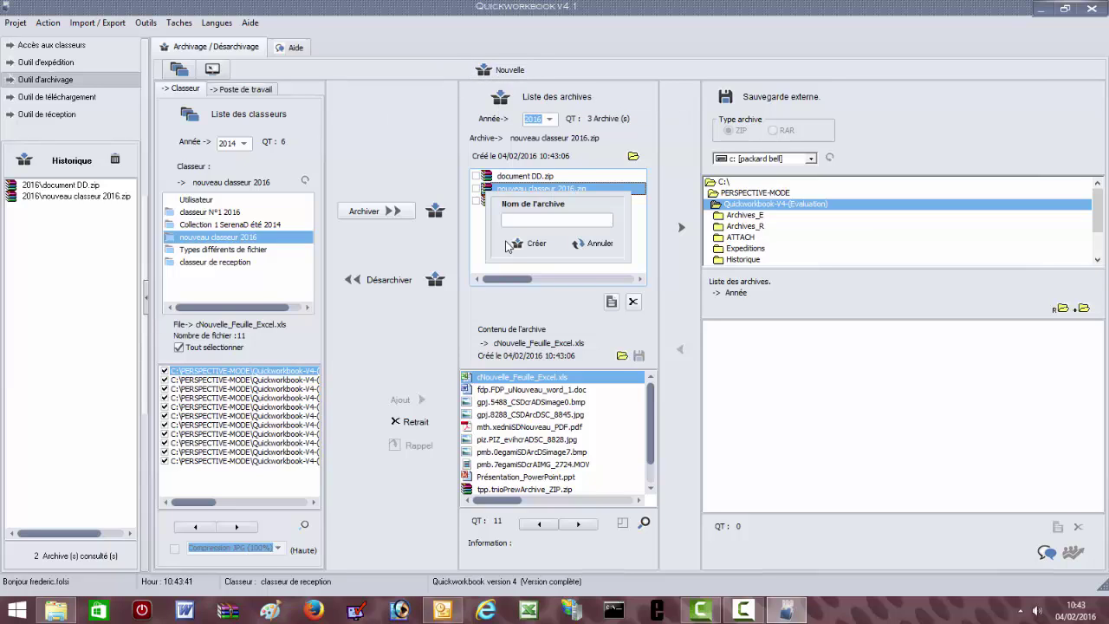
left_click(522, 219)
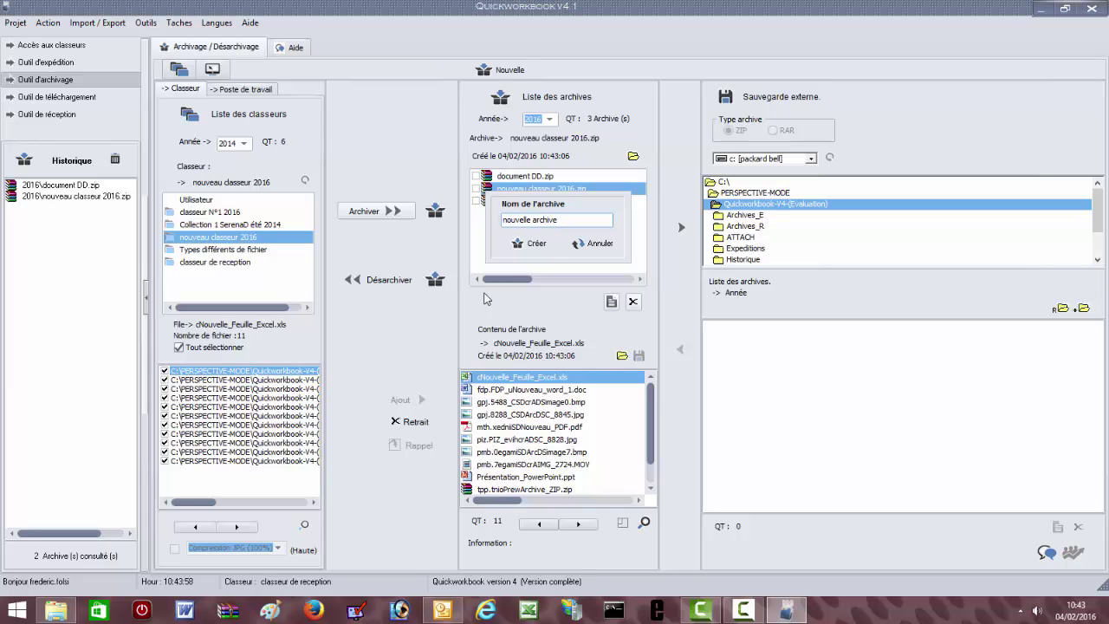
left_click(530, 243)
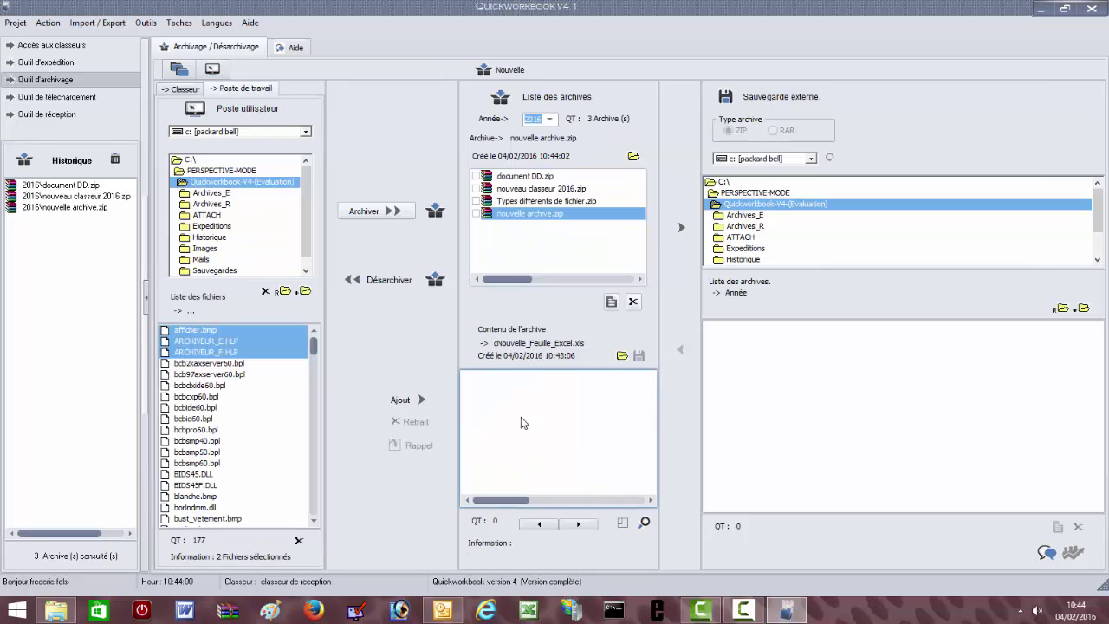
Add the files from the File Explorer folder to nouvelle archive.zip, rebuild the modified archive and acknowledge its completion
left_click(57, 610)
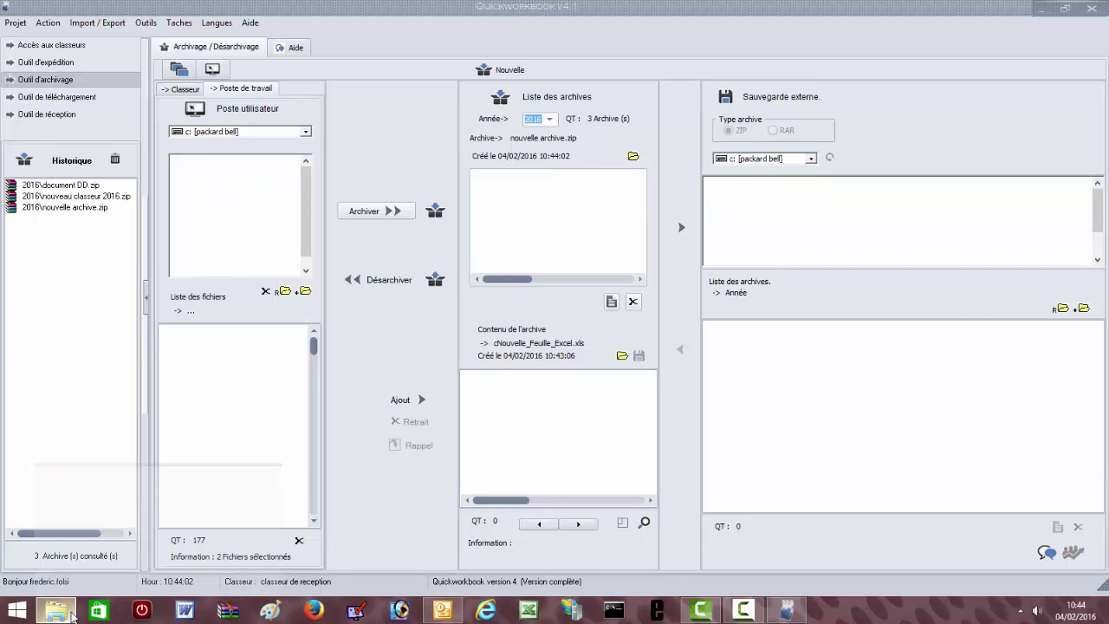
left_click_drag(453, 223, 530, 433)
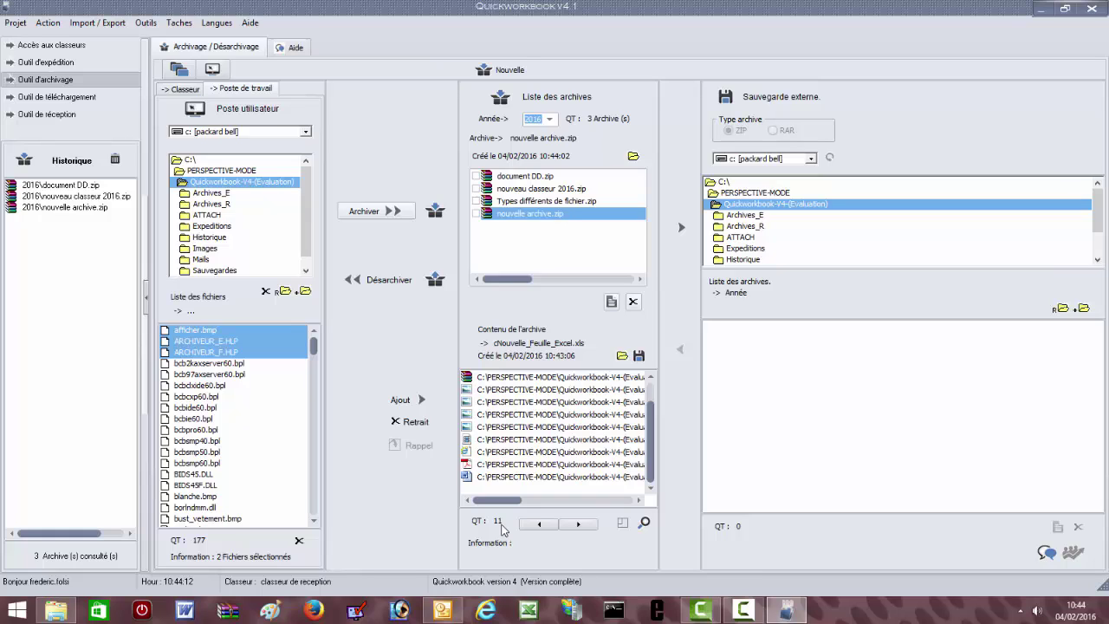
left_click(641, 357)
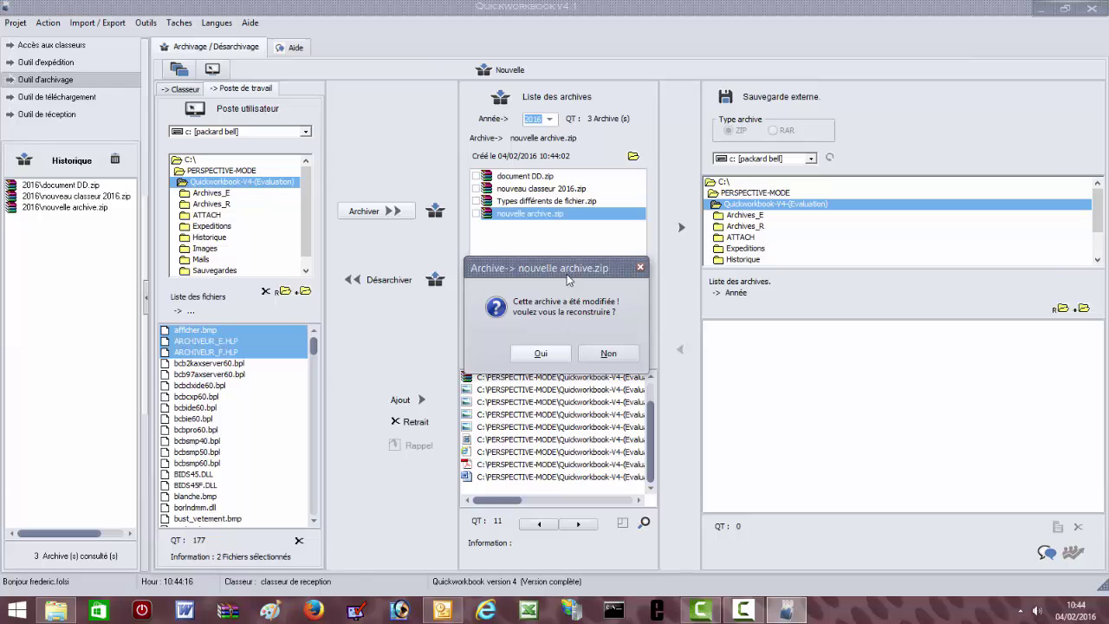
left_click_drag(567, 269, 756, 324)
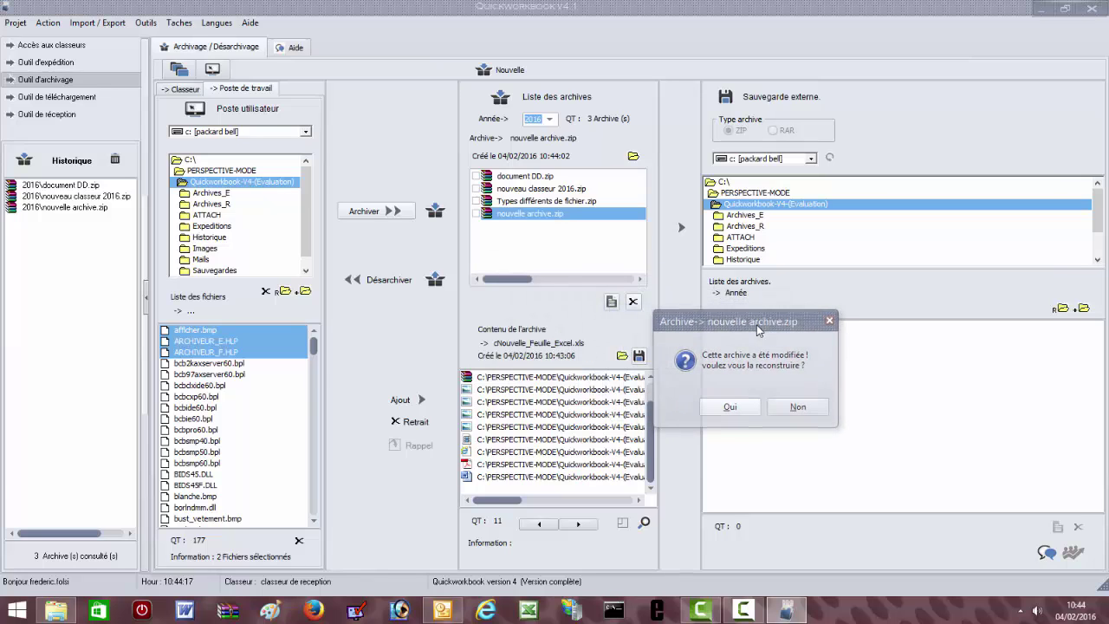
left_click(740, 408)
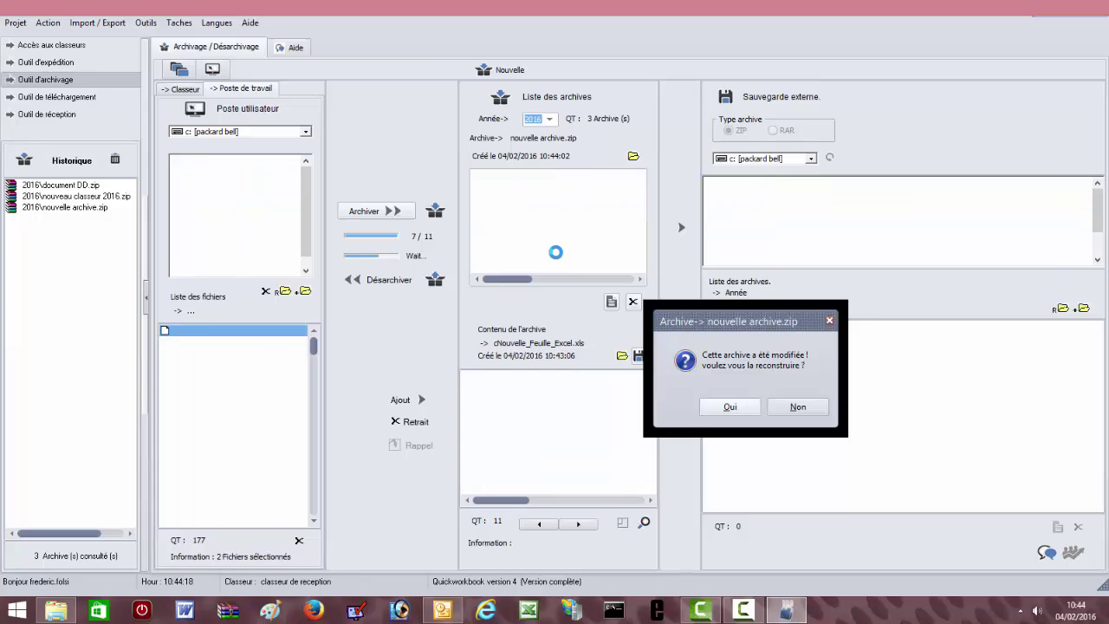
left_click(729, 407)
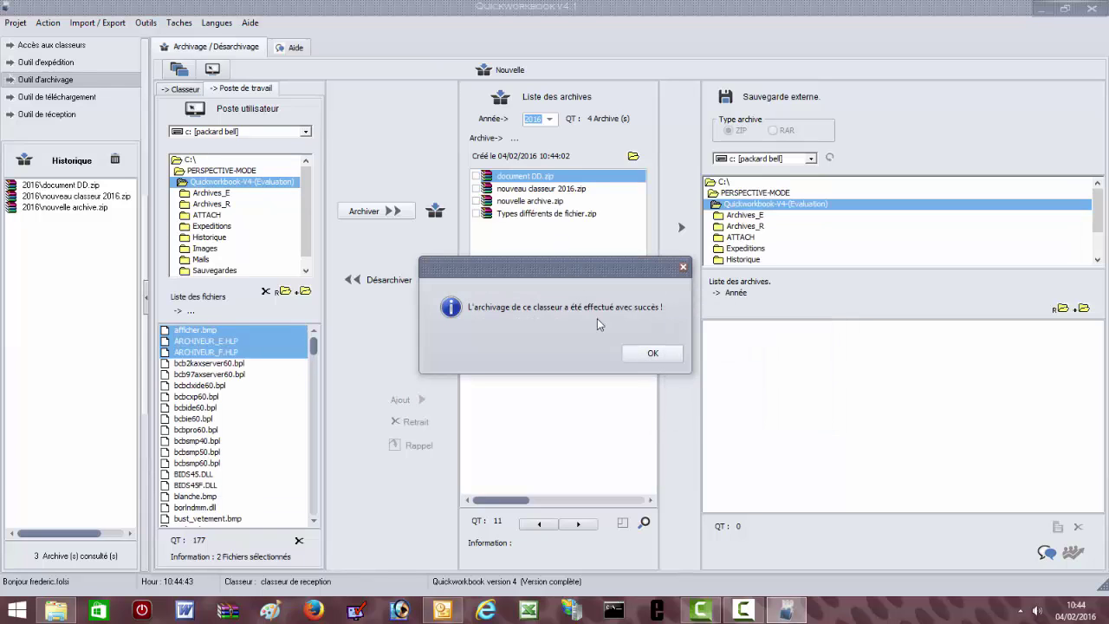
left_click(654, 363)
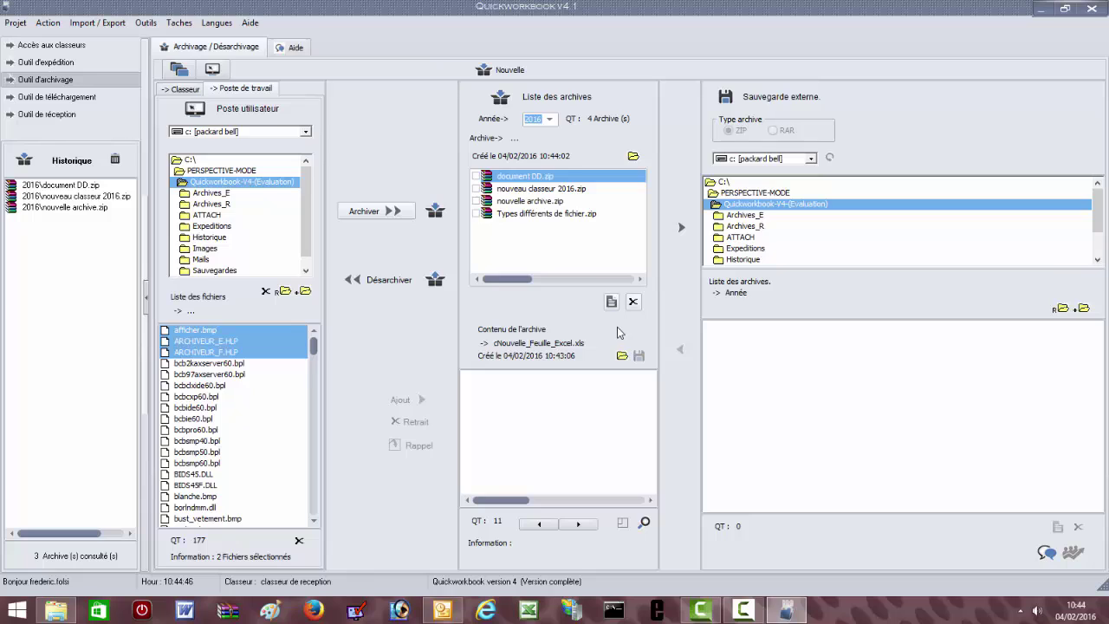
Review the list of files contained in nouveau classeur 2016.zip among the 2016 archives
left_click(539, 189)
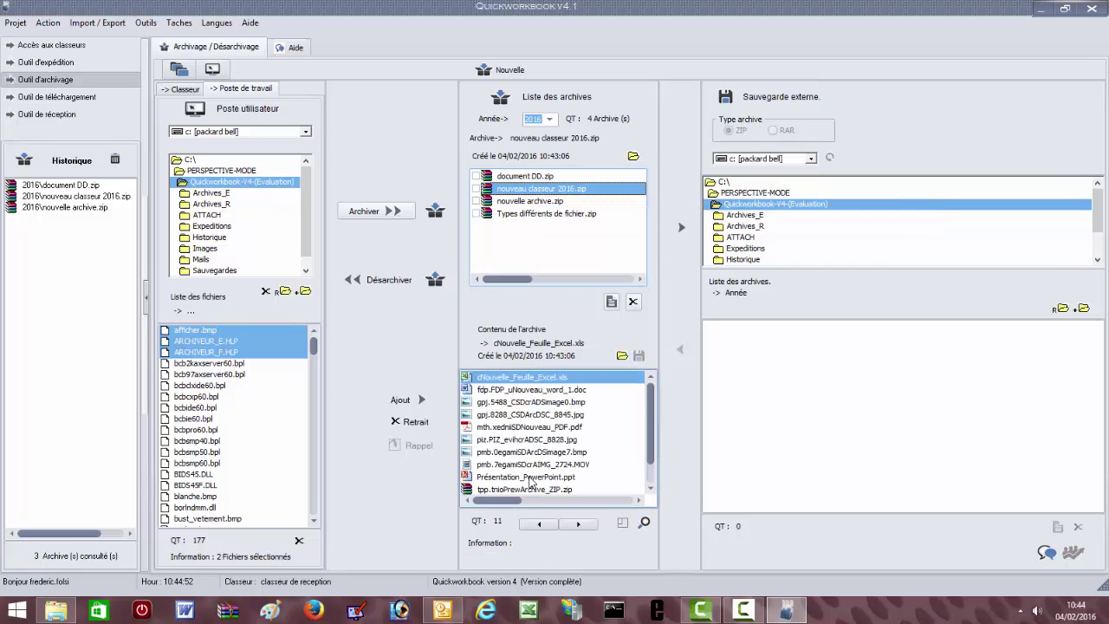
scroll(653, 440, "down", 1)
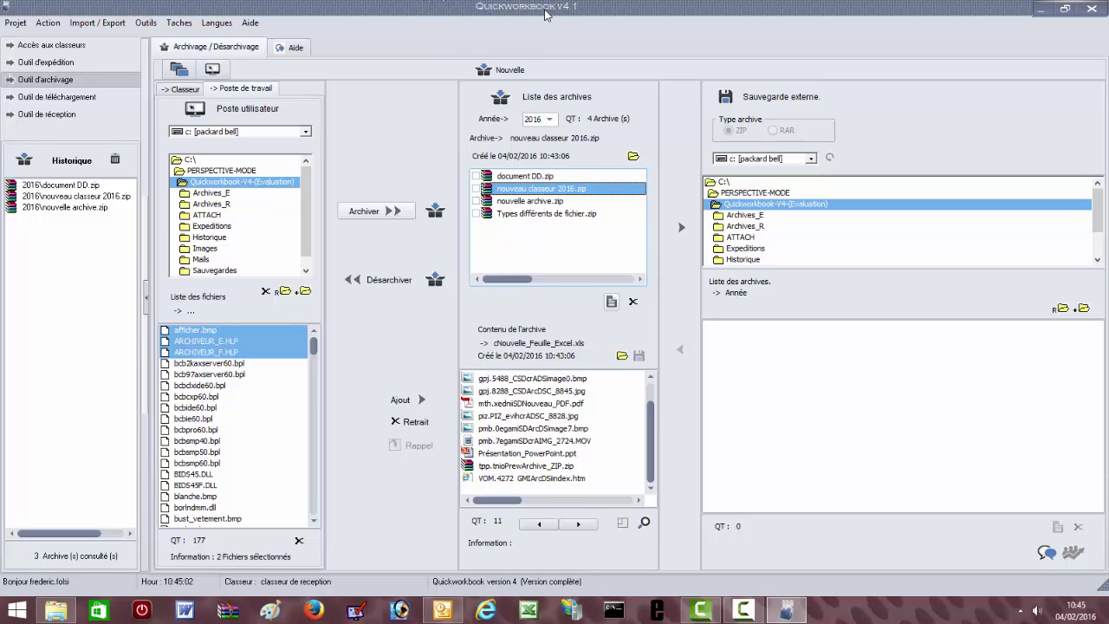
left_click(743, 610)
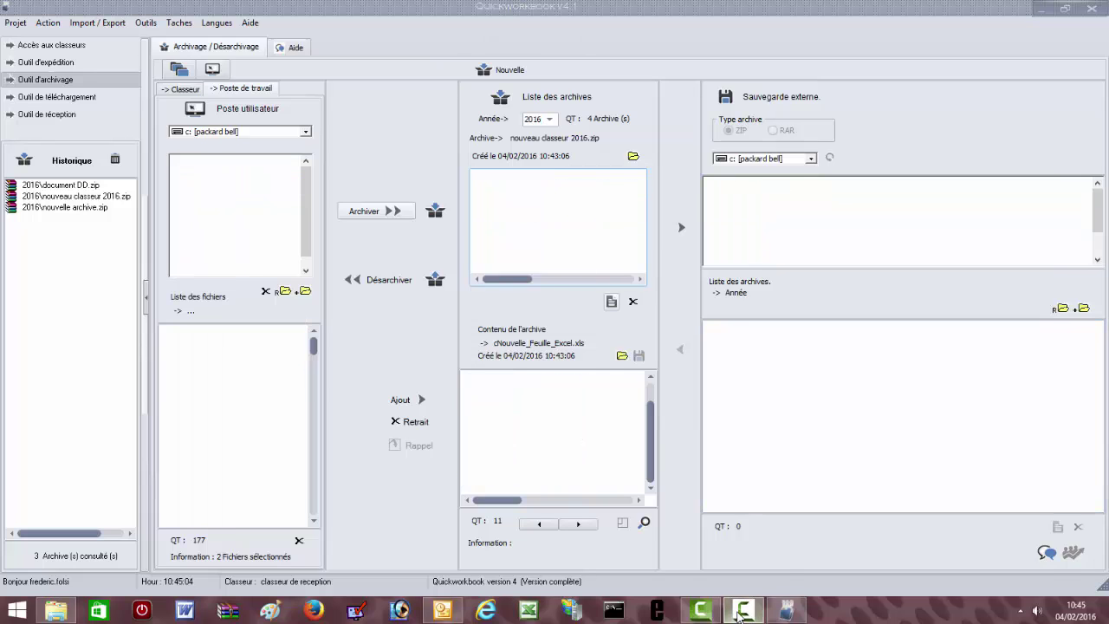